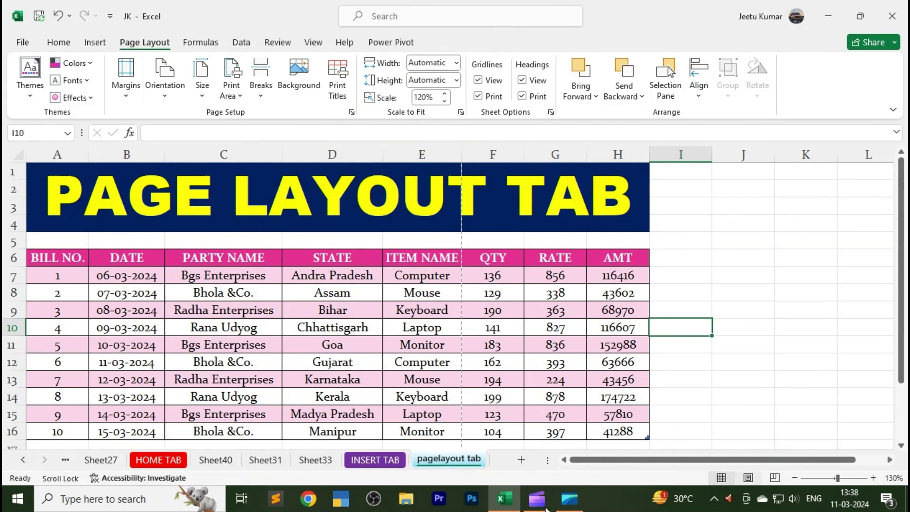
left_click(806, 338)
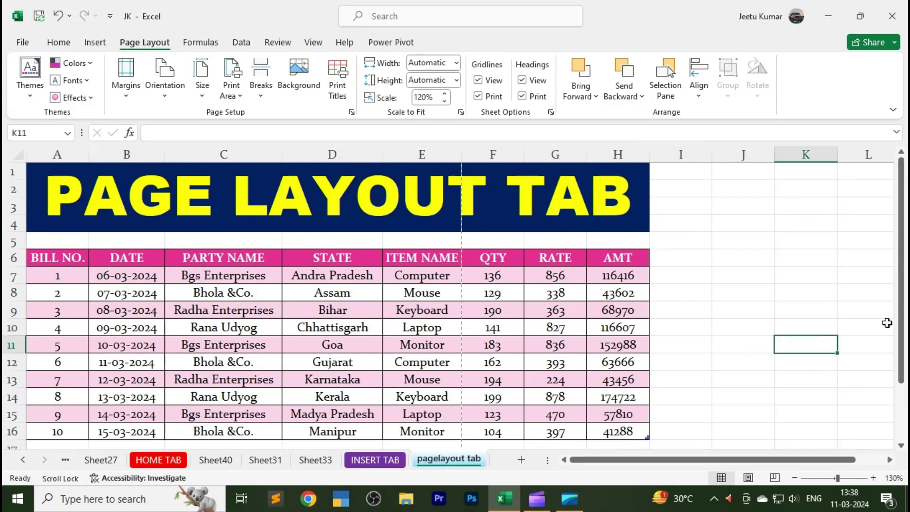
left_click(800, 307)
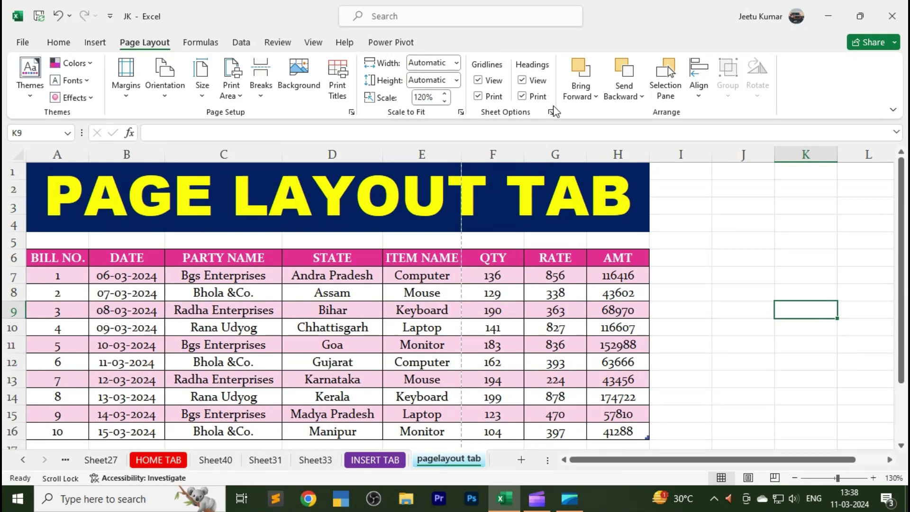
left_click(756, 292)
left_click(759, 350)
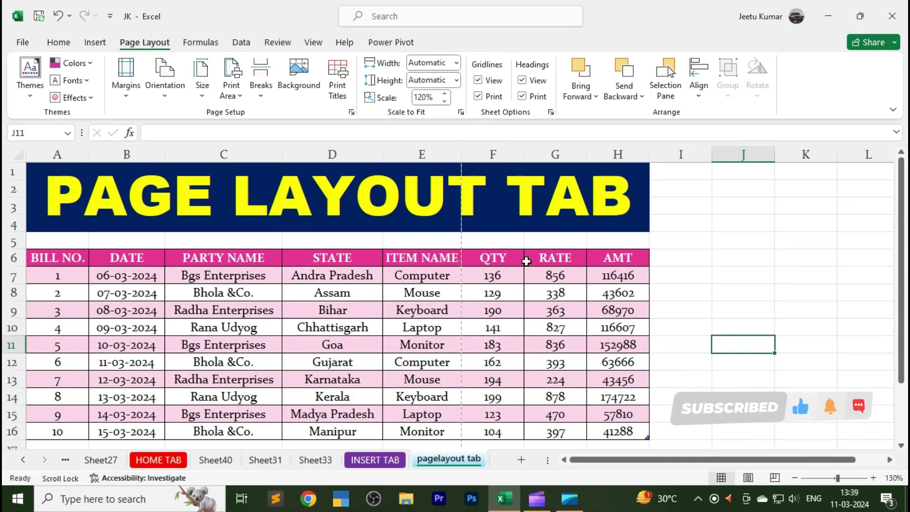
left_click(696, 291)
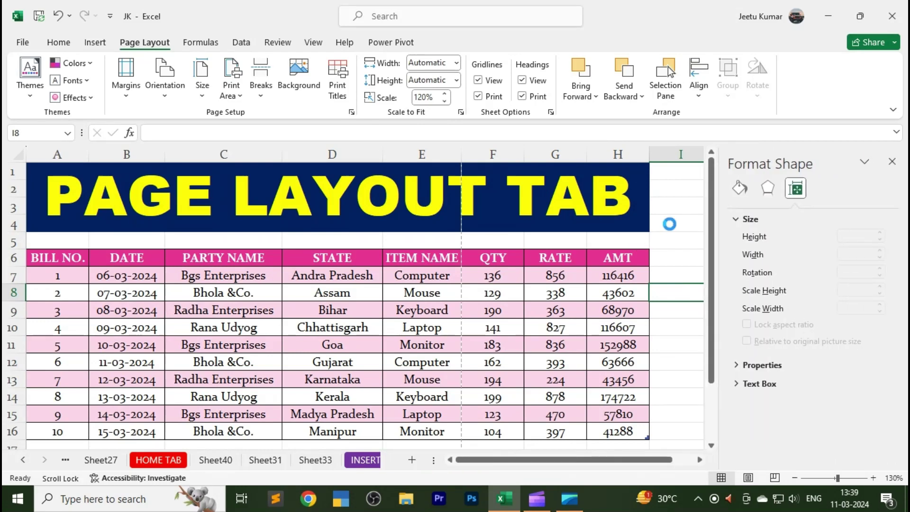
- Check the print preview of the bill table, return to the sheet and close the Format Shape pane
key("ctrl+p")
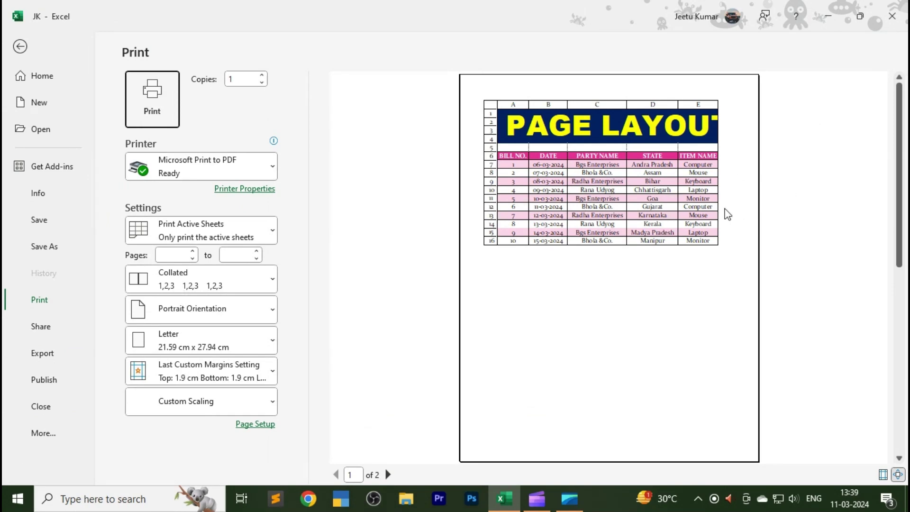
key("Escape")
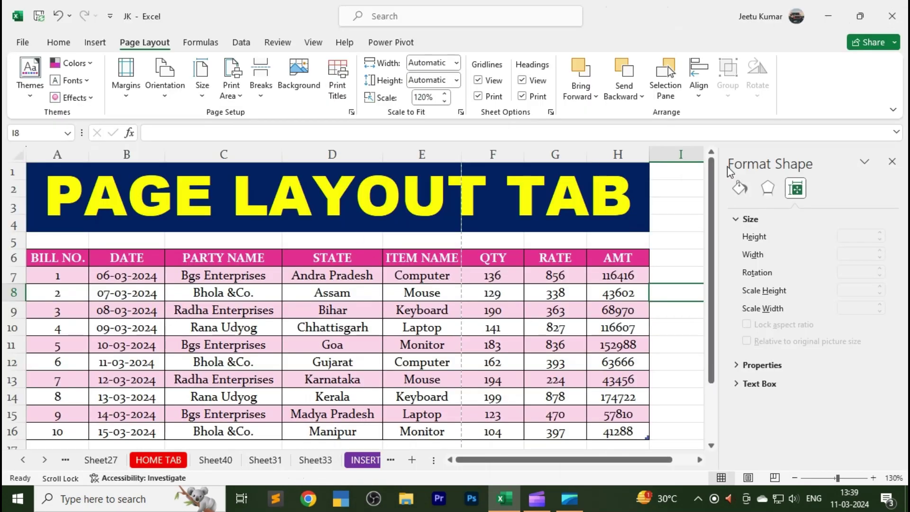
left_click(891, 161)
left_click(807, 265)
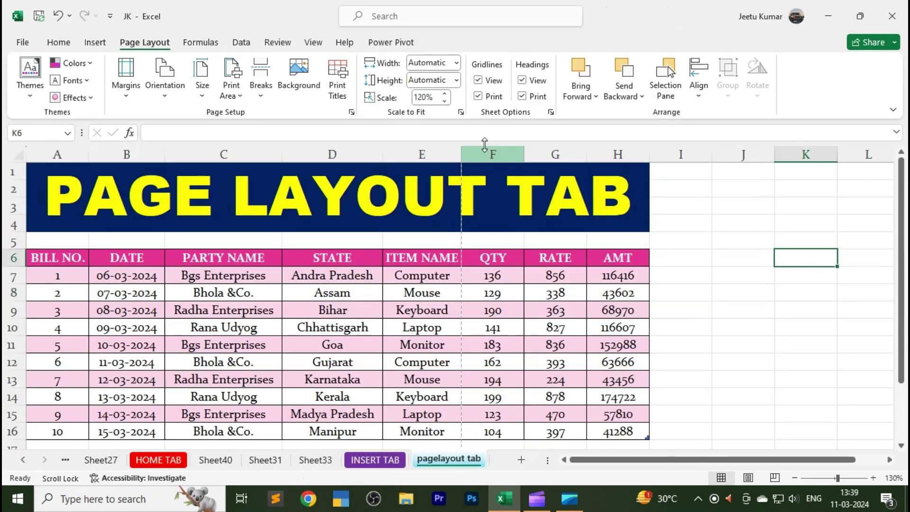
- Set the sheet's print scale to 90%, check the print preview and close the Format Shape pane
left_click(445, 94)
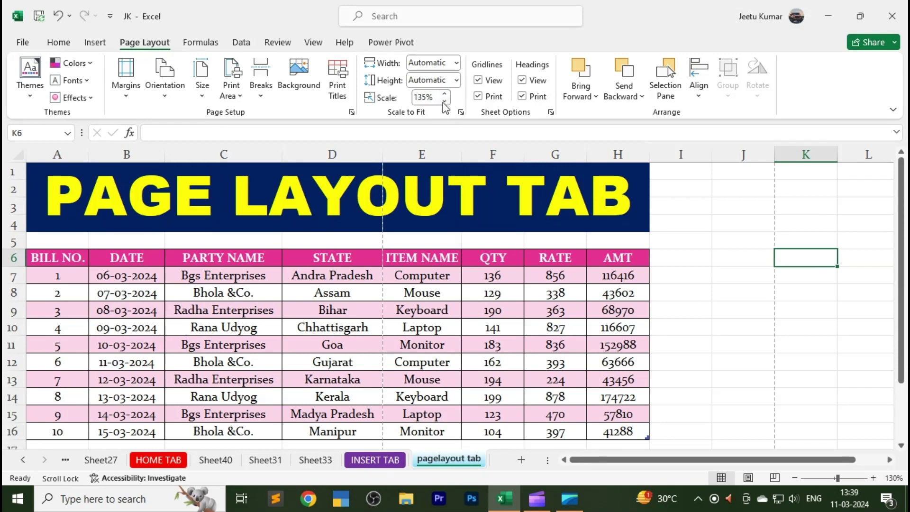
left_click(444, 102)
left_click(444, 103)
left_click(444, 102)
left_click(444, 103)
left_click(444, 102)
left_click(444, 102)
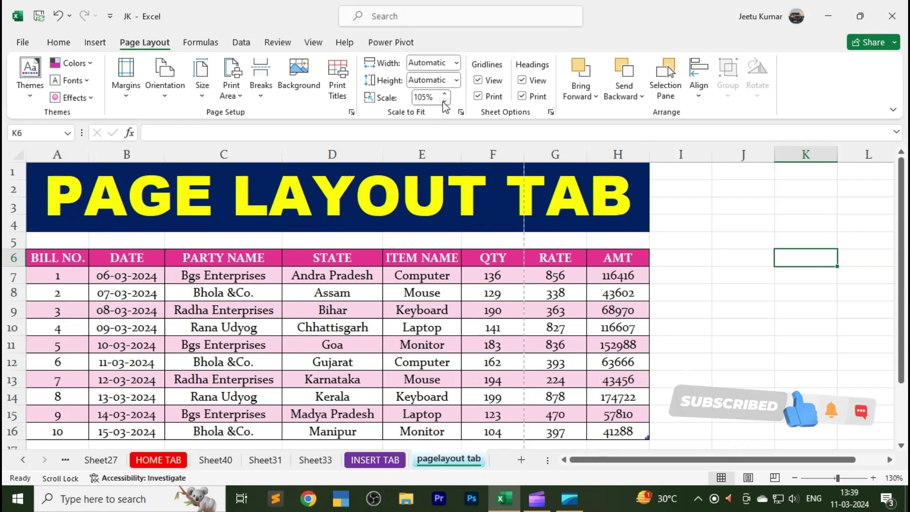
left_click(444, 101)
left_click(444, 102)
left_click(444, 101)
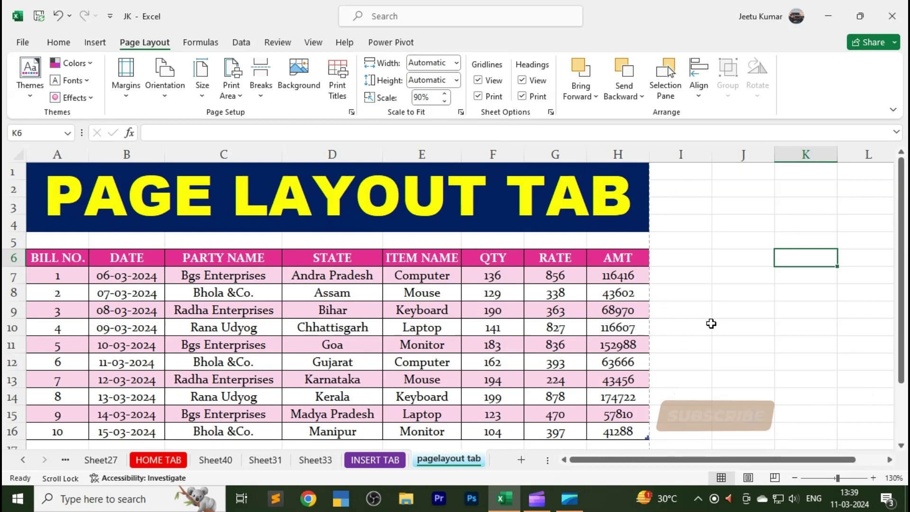
key("ctrl+p")
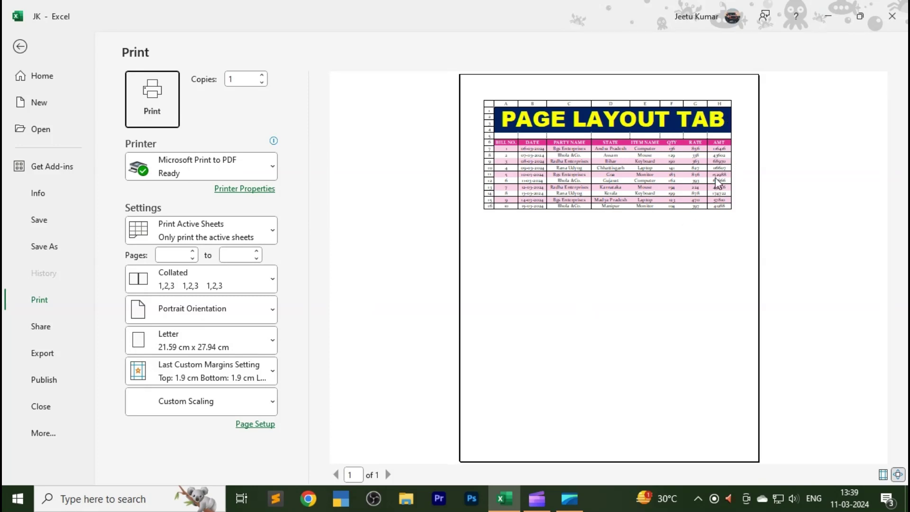
key("Escape")
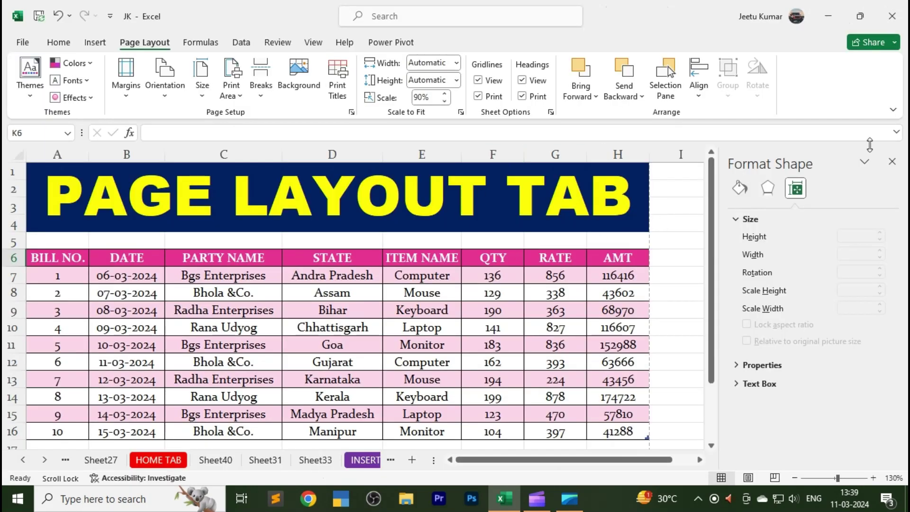
left_click(893, 163)
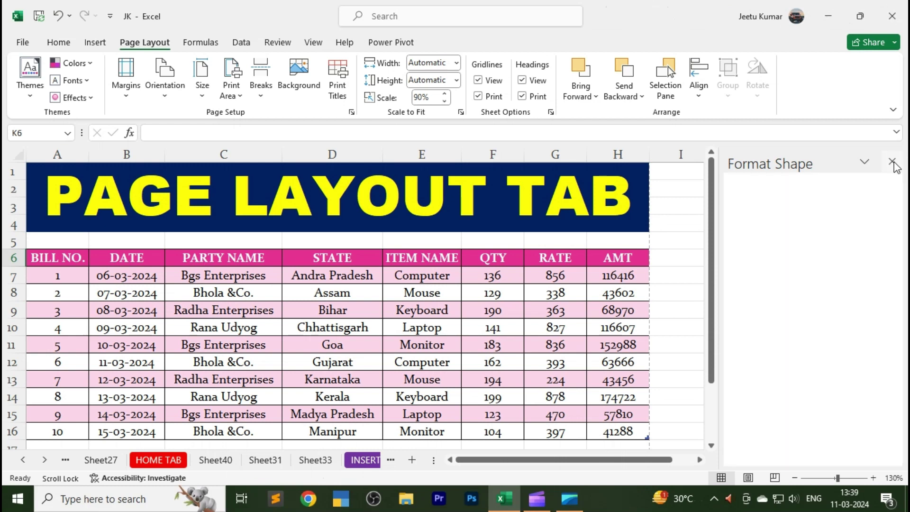
- Set the sheet's print scale to 105%, check the print preview and close the Format Shape pane
left_click(445, 101)
left_click(445, 101)
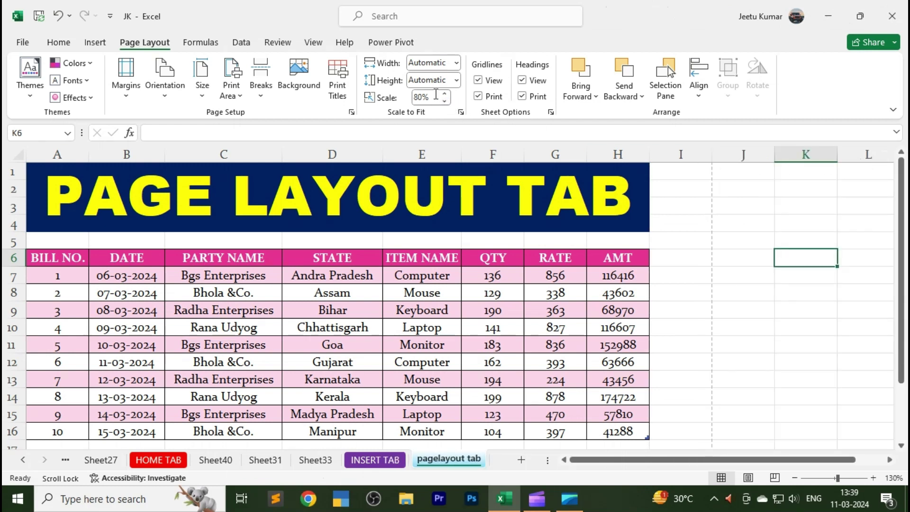
left_click(446, 92)
left_click(446, 92)
left_click(446, 93)
left_click(446, 93)
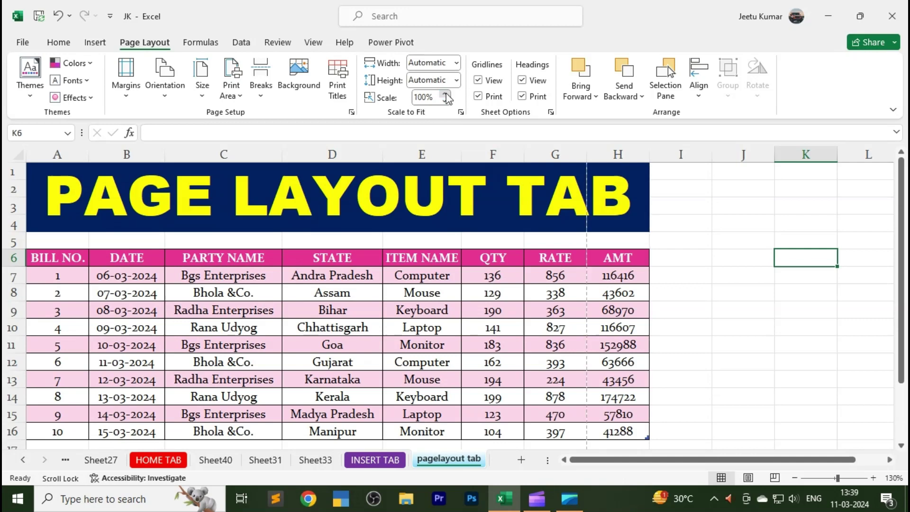
left_click(446, 92)
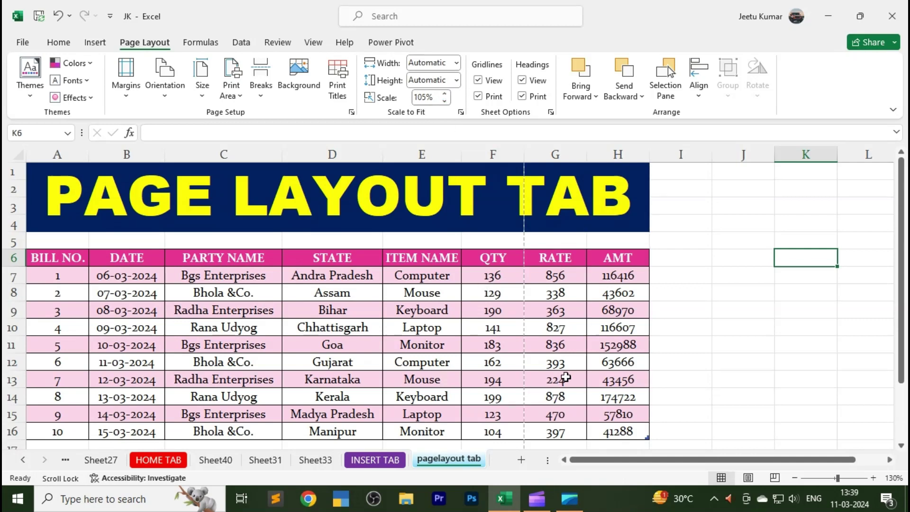
key("ctrl+p")
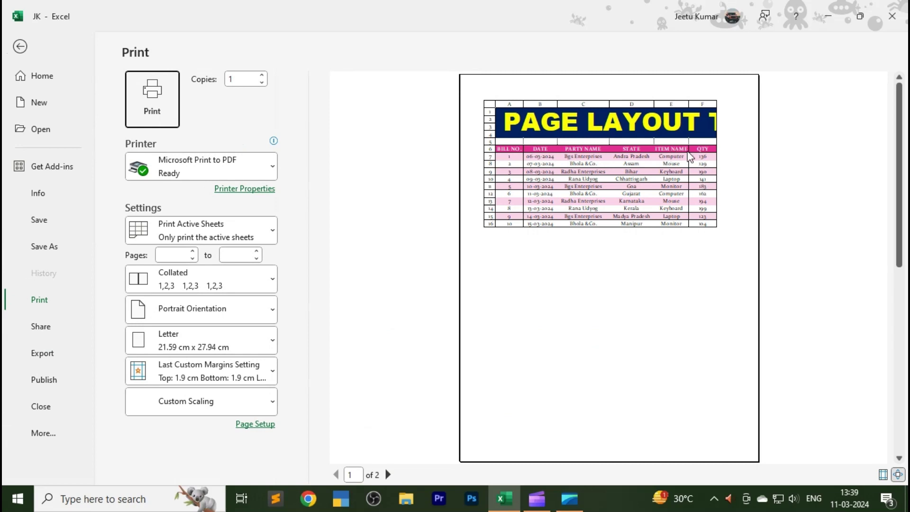
key("Escape")
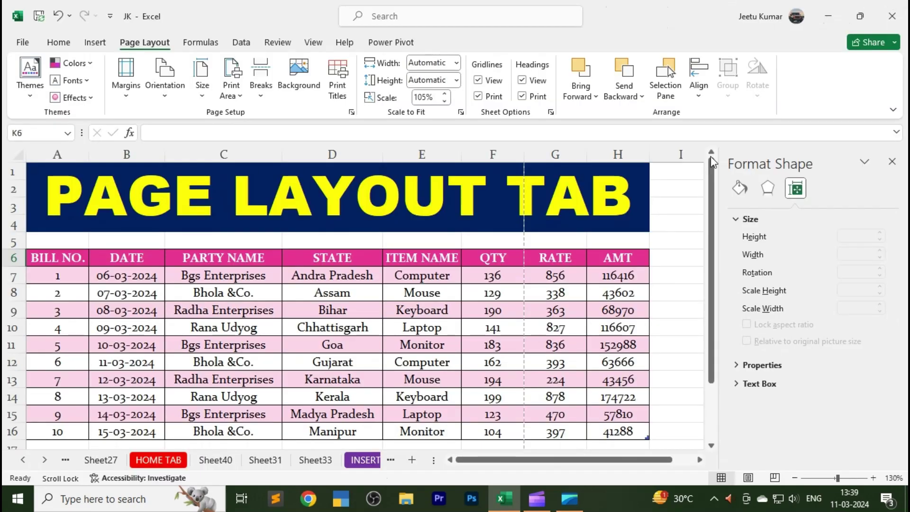
left_click(896, 159)
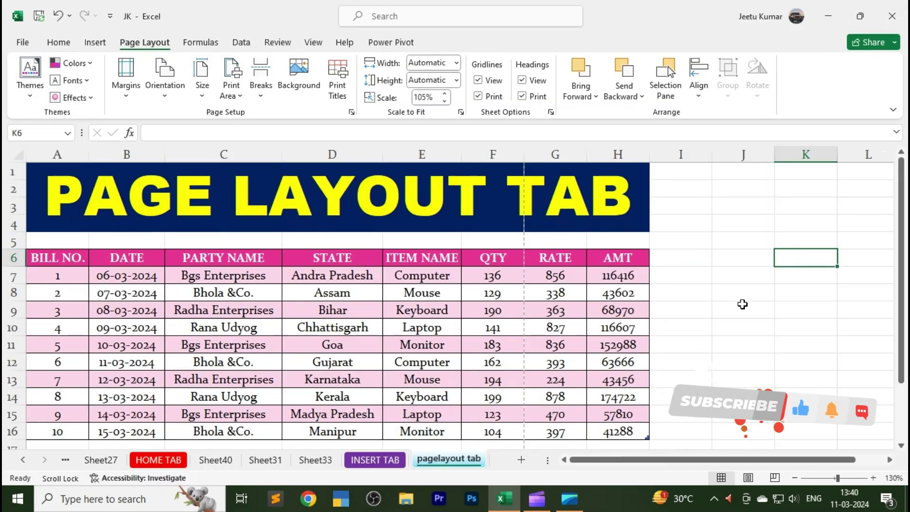
- Compare the print preview with gridline printing turned off and turned back on
left_click(719, 364)
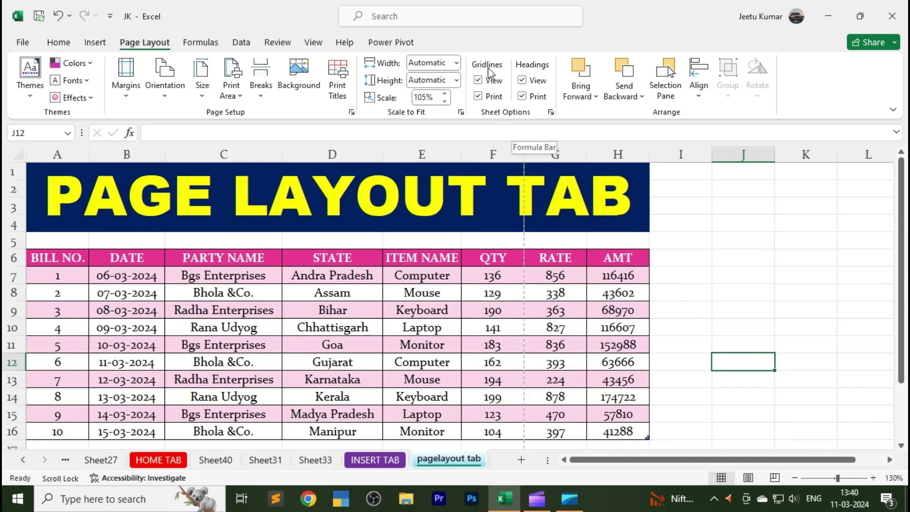
left_click(483, 97)
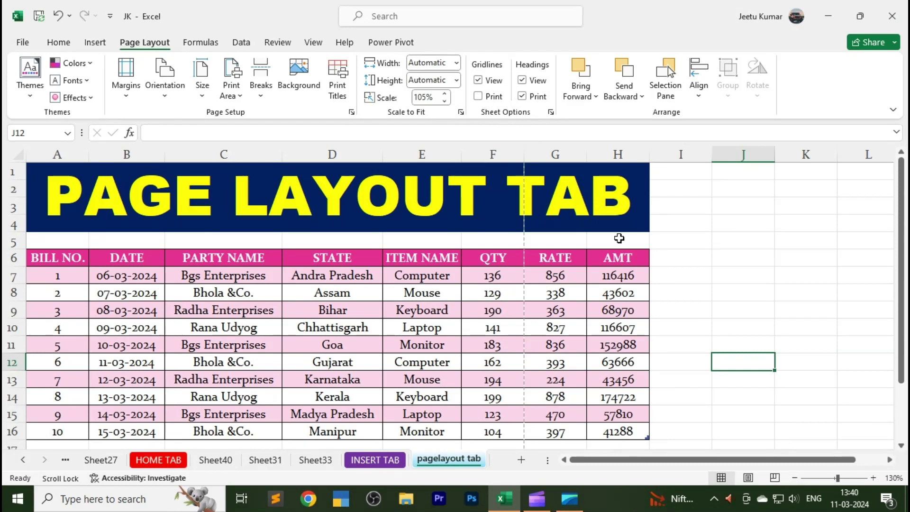
key("ctrl+p")
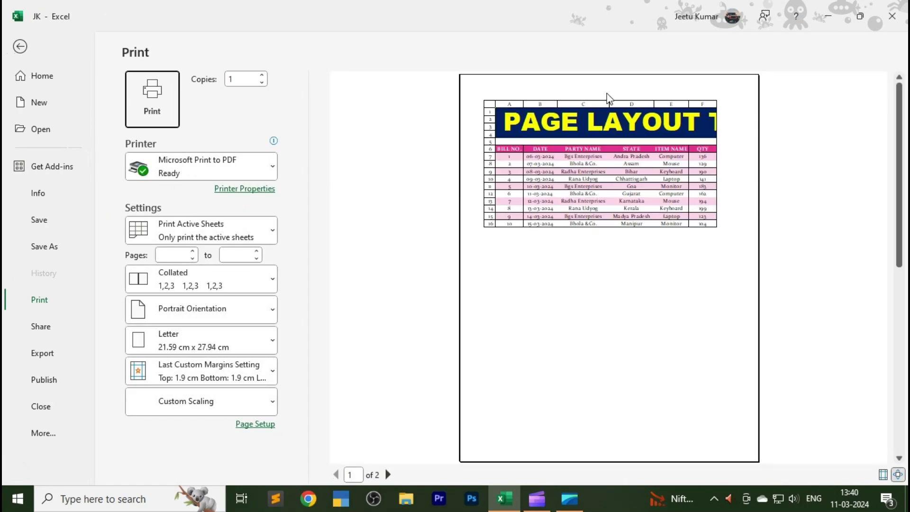
key("Escape")
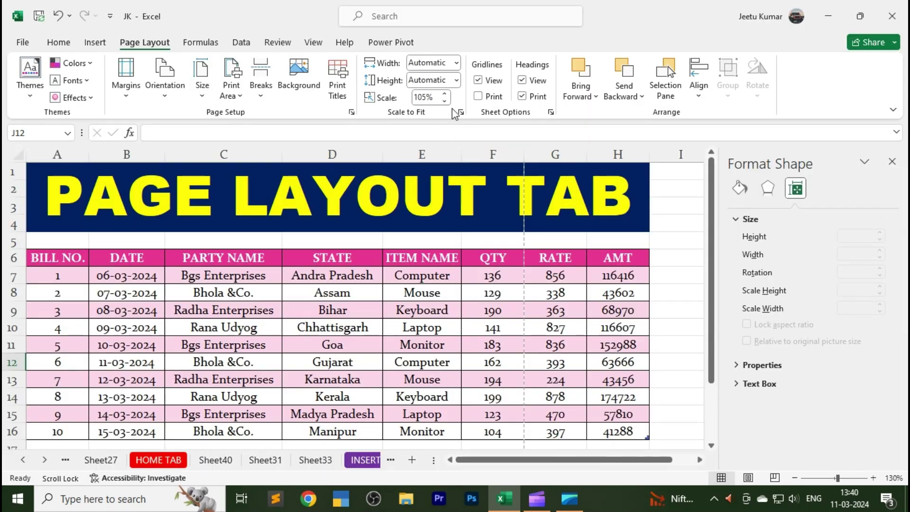
left_click(891, 161)
key("ctrl+p")
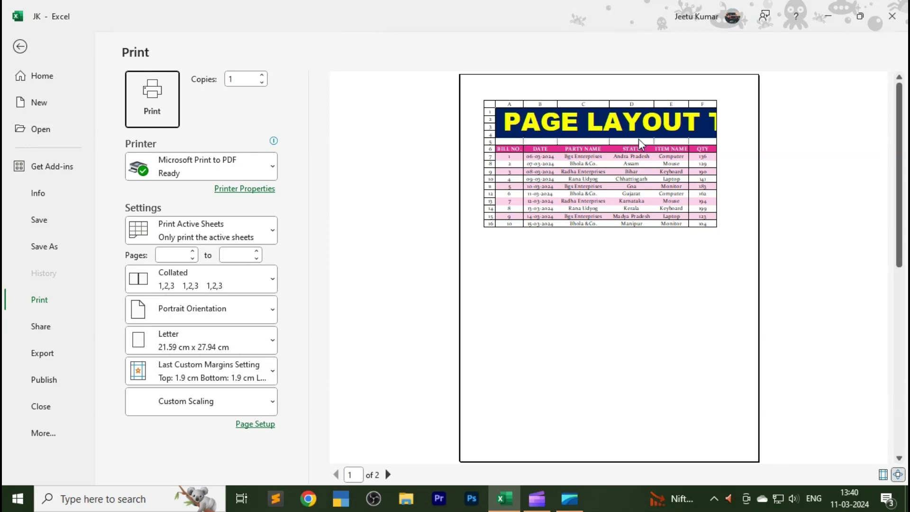
key("Escape")
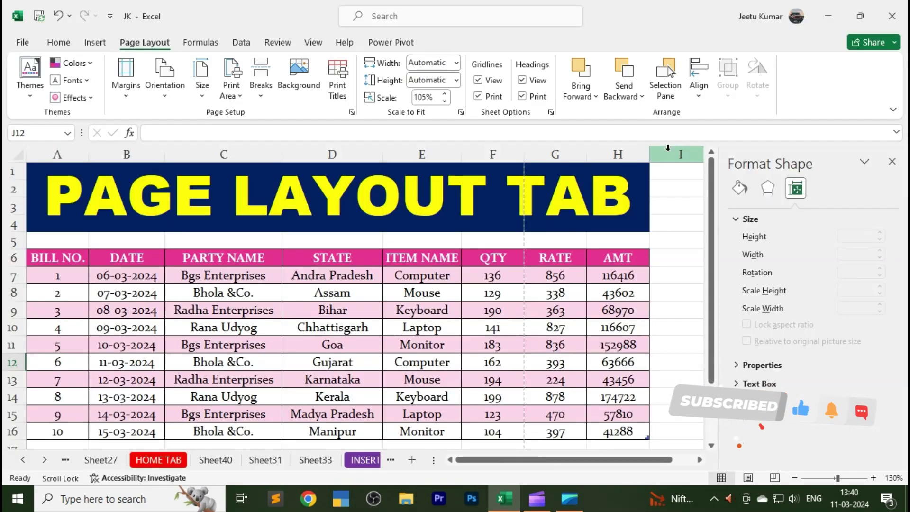
- Hide the row and column headings on the sheet and check the print preview
left_click(521, 80)
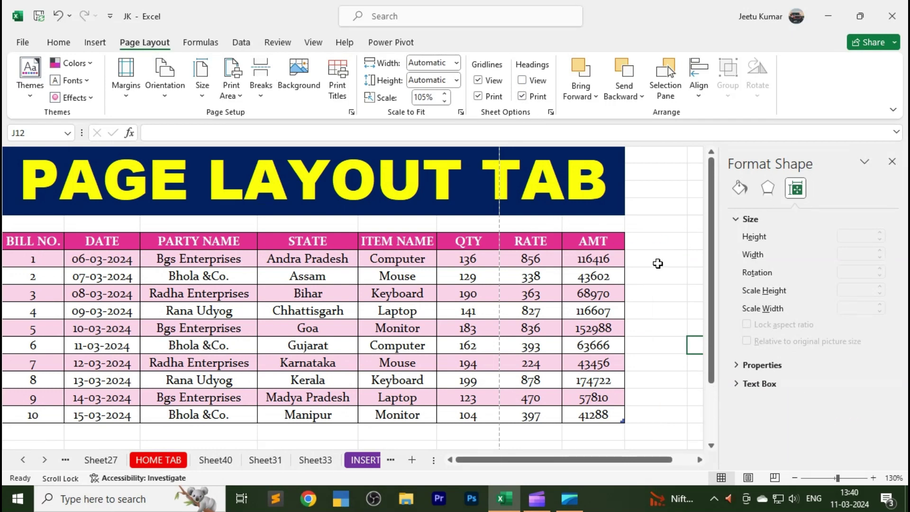
key("ctrl+p")
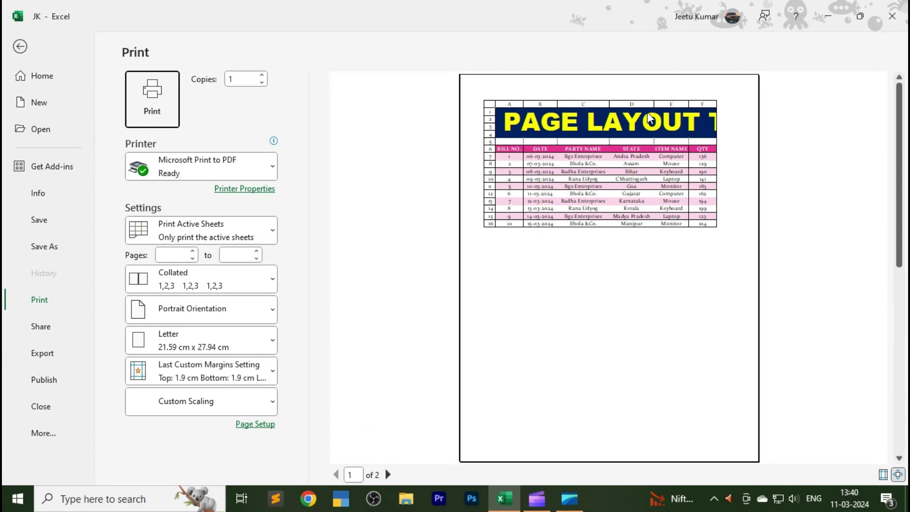
key("Escape")
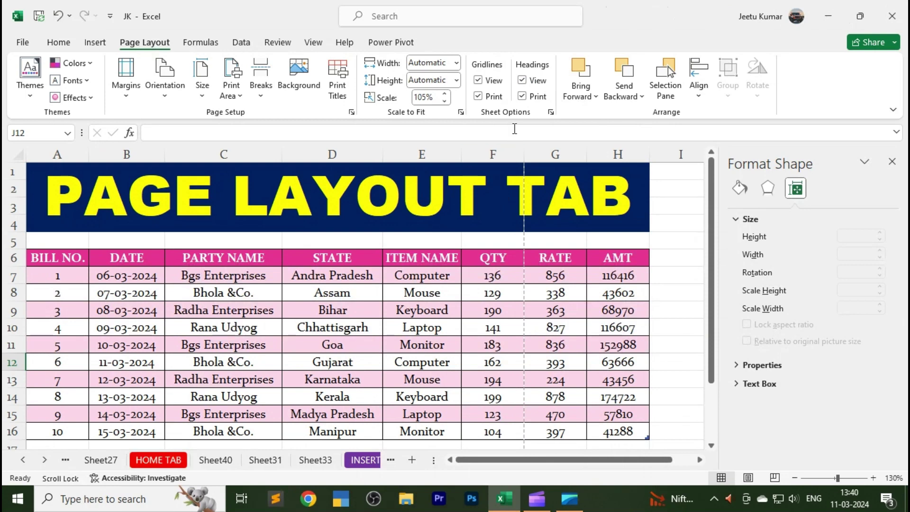
- Turn printing of the row and column headings off and back on, and check the print preview
left_click(523, 98)
left_click(523, 98)
key("ctrl+p")
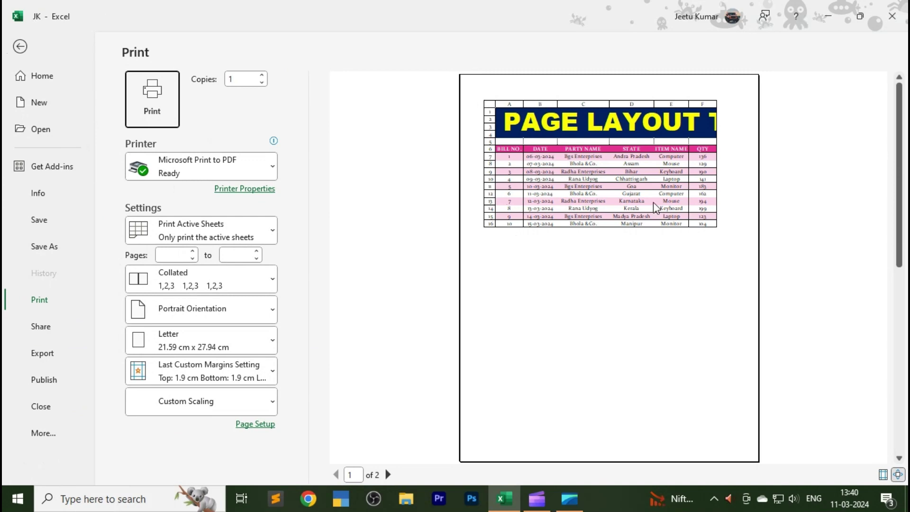
key("Escape")
- Hide the sheet's row and column headings on screen, check the print preview and close the Format Shape pane
left_click(521, 80)
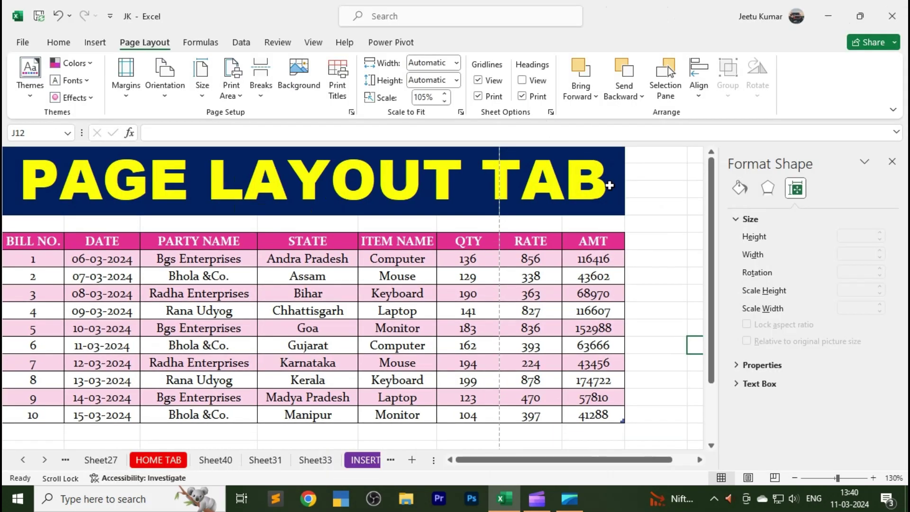
key("ctrl+p")
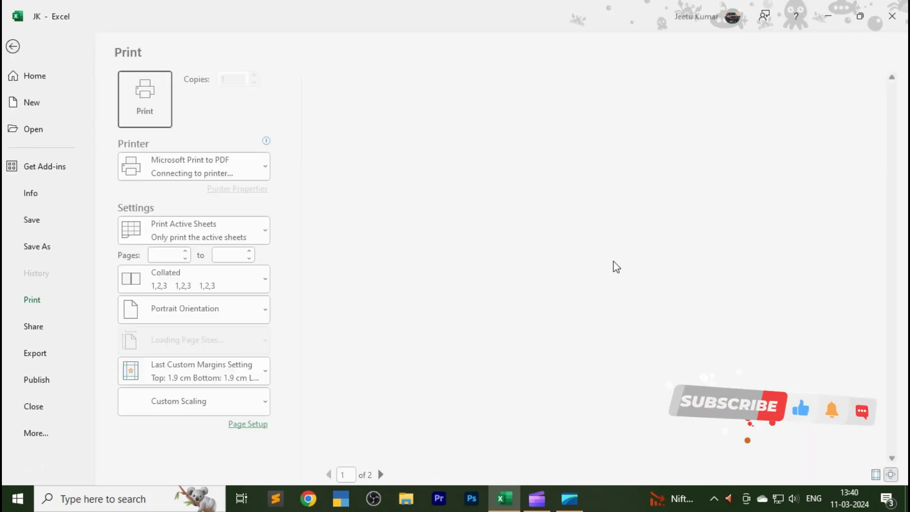
key("Escape")
left_click(640, 242)
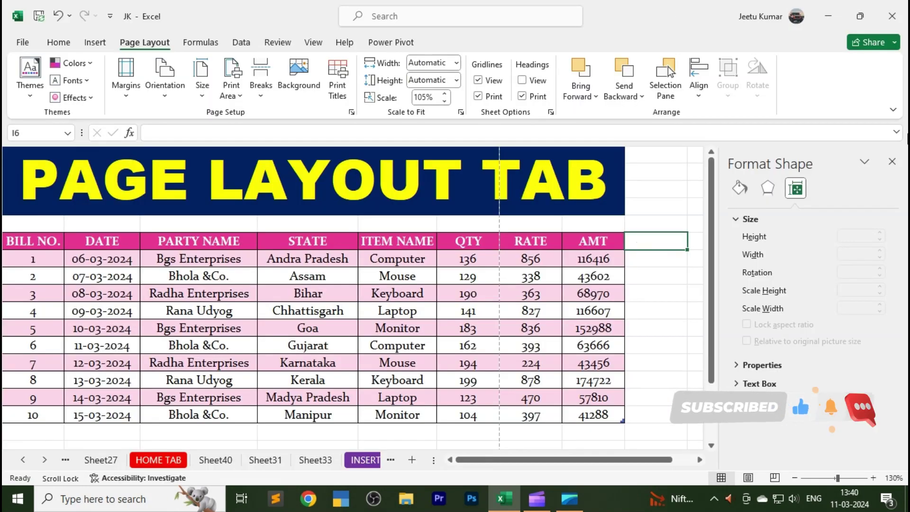
left_click(892, 161)
left_click(741, 311)
left_click(735, 327)
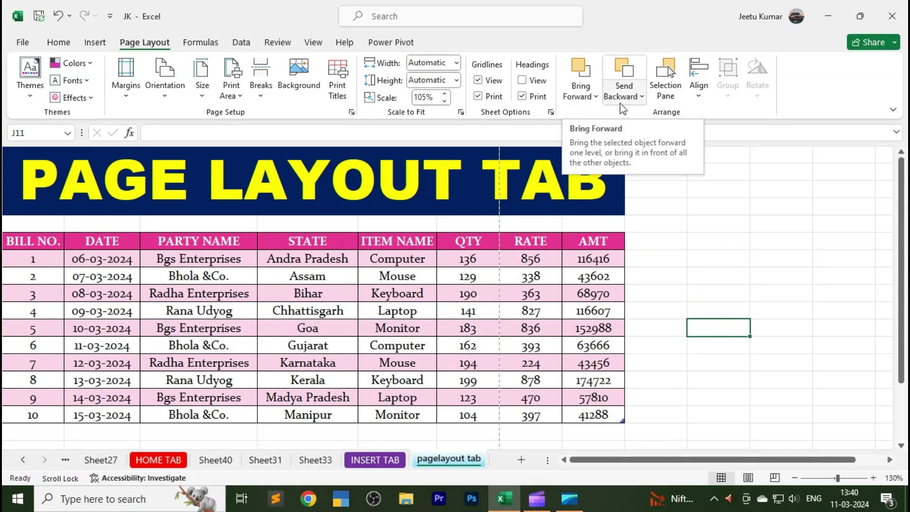
left_click(655, 224)
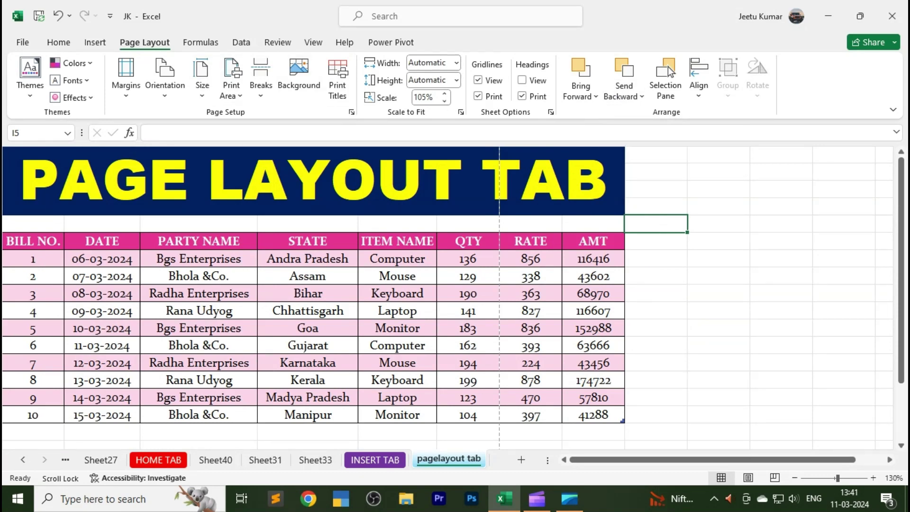
- Draw a rectangle about 2.81 cm high and 4.01 cm wide over the QTY and RATE columns and give it the black shape style
left_click(94, 44)
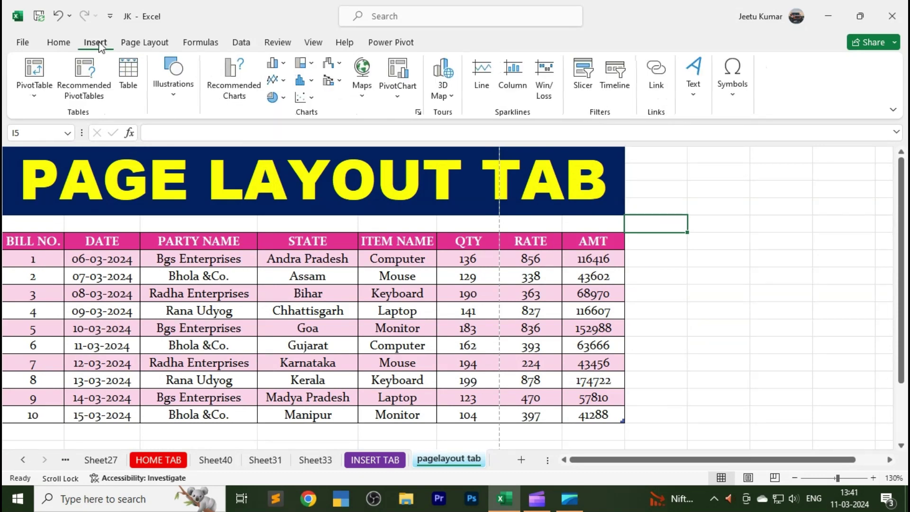
left_click(175, 103)
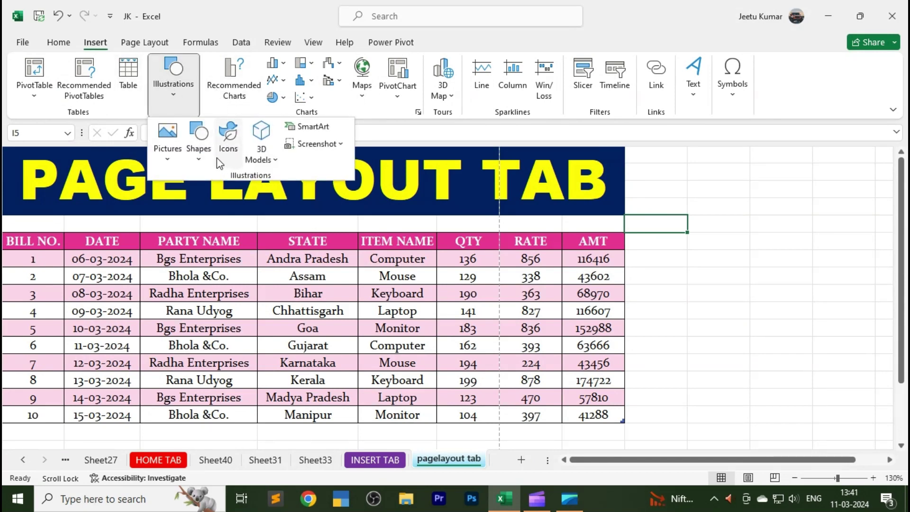
left_click(199, 143)
left_click(234, 199)
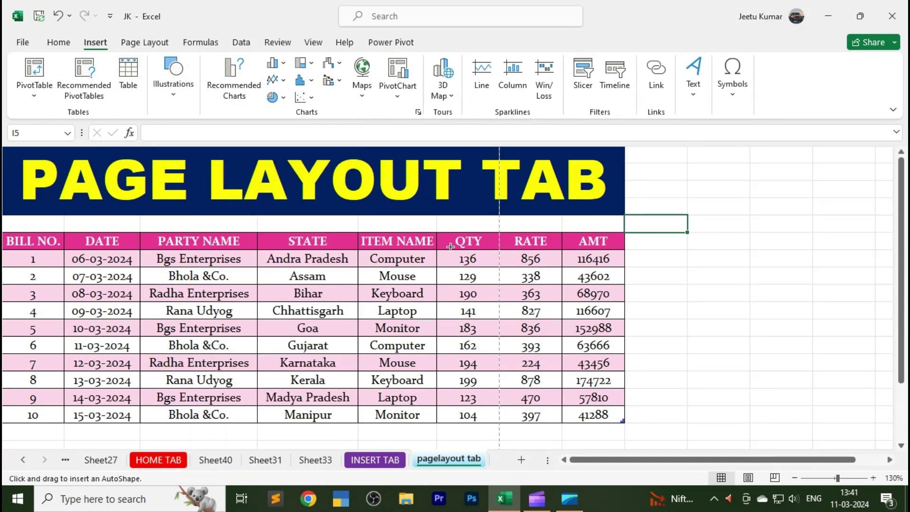
mouse_move(450, 247)
left_mouse_down()
mouse_move(545, 301)
mouse_move(561, 328)
left_mouse_up()
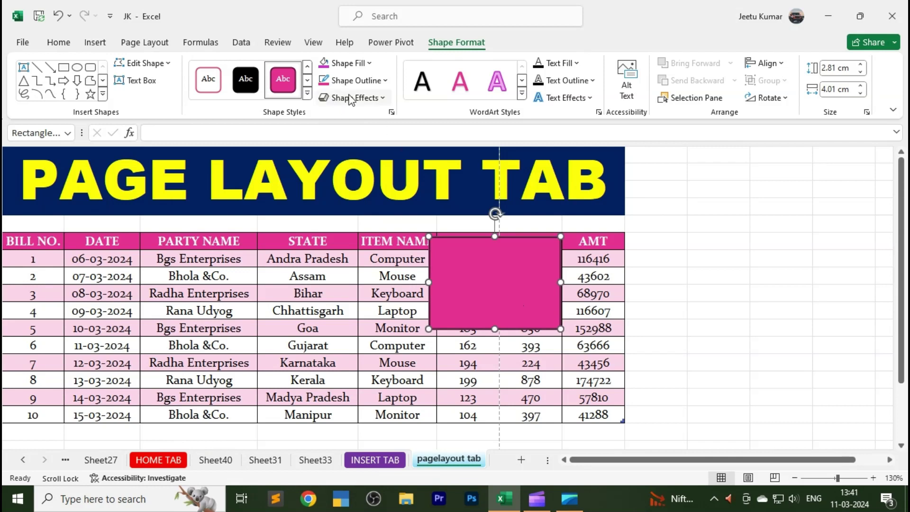
left_click(256, 85)
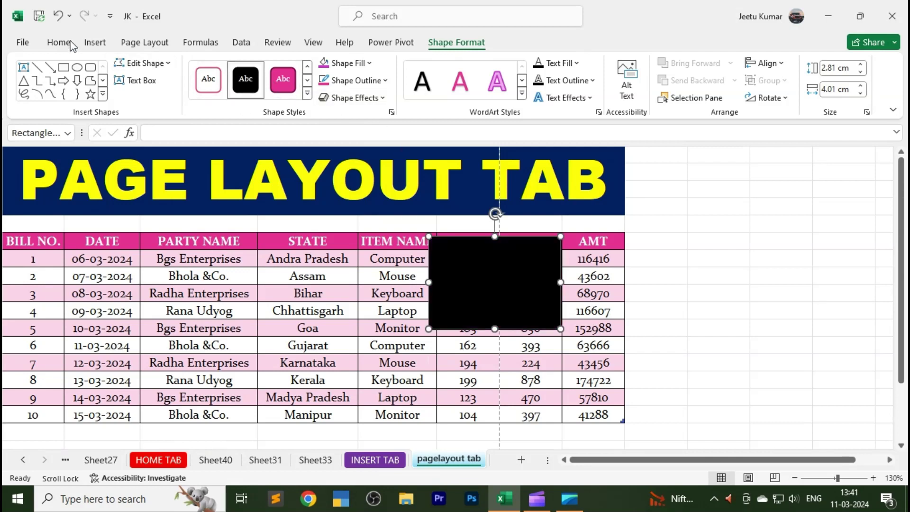
- Draw a circle about 2.91 by 2.81 cm overlapping the rectangle's corner and a triangle about 2.3 by 2.77 cm overlapping the circle
left_click(78, 68)
left_click_drag(530, 301, 623, 397)
left_click(24, 80)
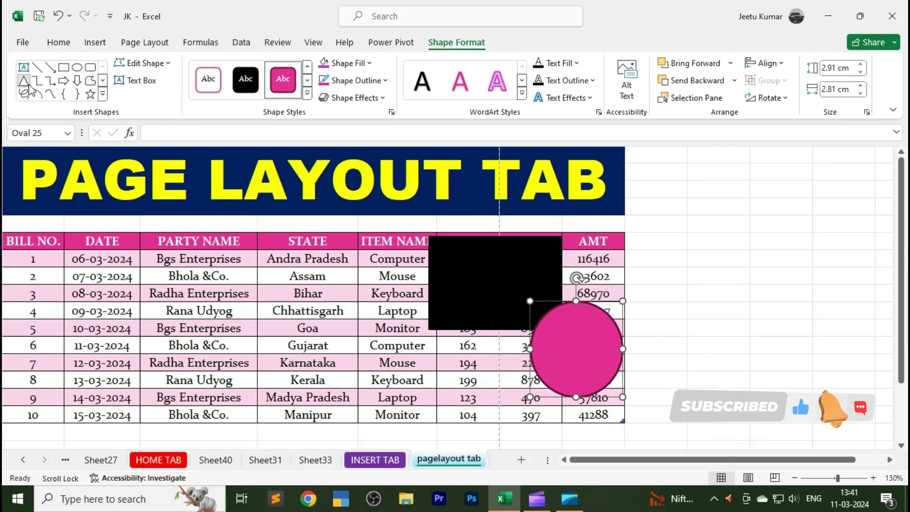
left_click_drag(600, 354, 718, 453)
- Reposition the triangle, rectangle and circle so that the three shapes overlap one another over the table
left_click_drag(692, 397, 691, 396)
left_click_drag(639, 378, 618, 365)
left_click_drag(515, 266, 483, 293)
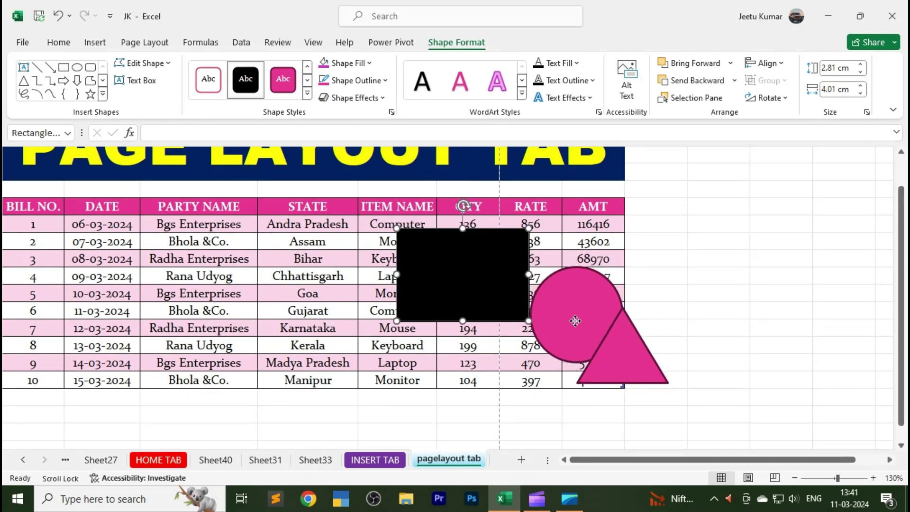
left_click_drag(574, 317, 518, 313)
left_click_drag(625, 353, 568, 334)
left_click(472, 270)
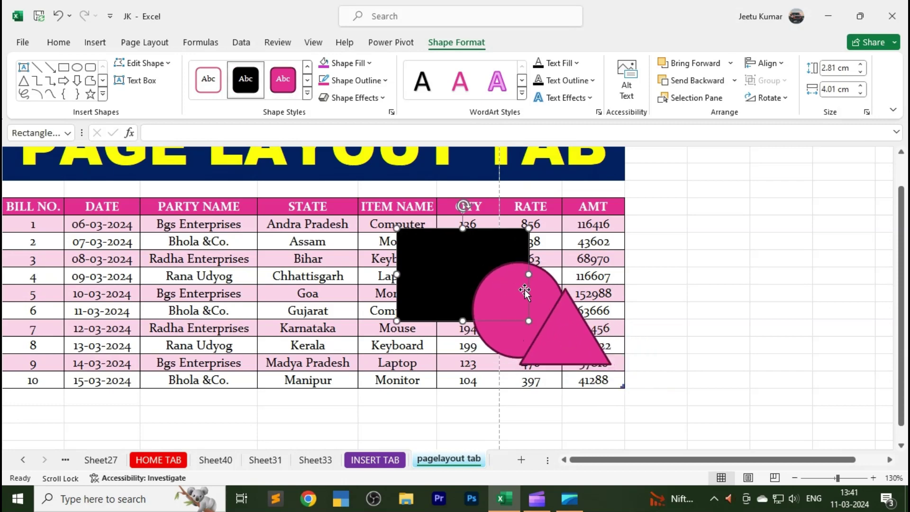
- Apply a solid blue theme style to the circle and a solid purple theme style to the rectangle
left_click(523, 292)
left_click(307, 93)
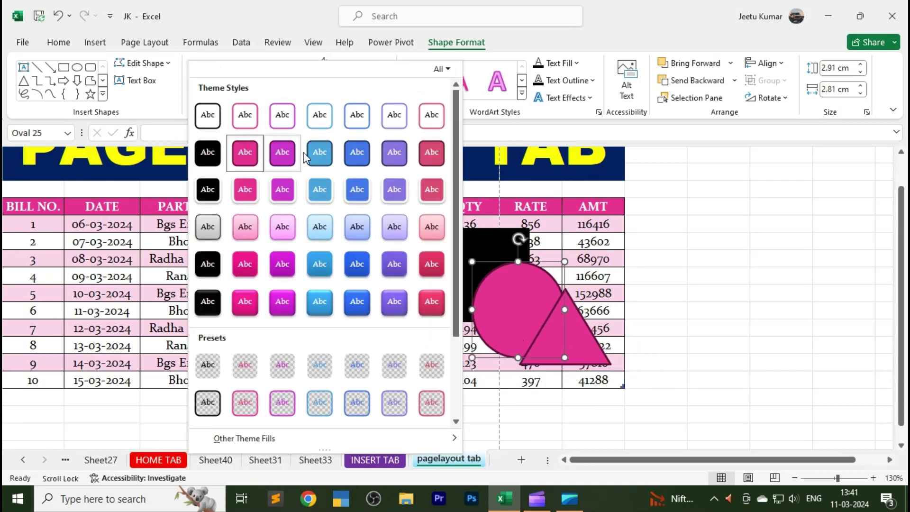
left_click(316, 152)
left_click(446, 251)
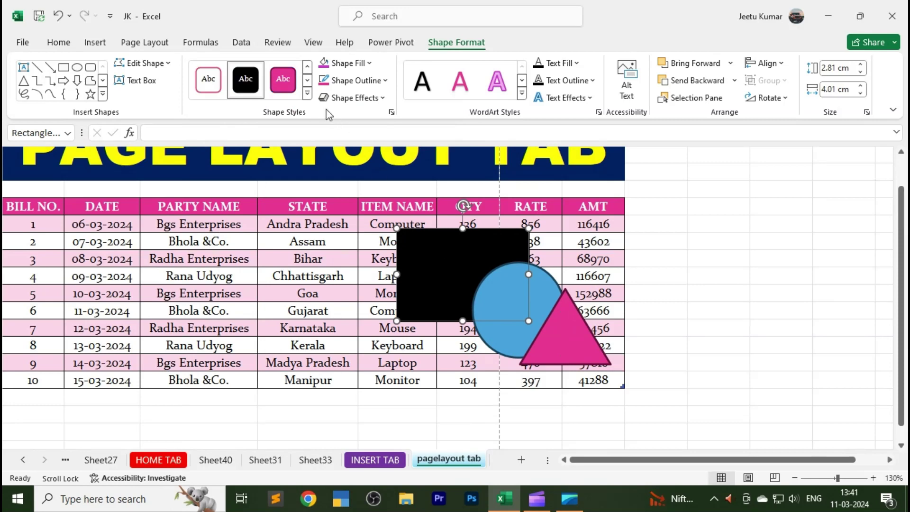
left_click(307, 93)
left_click(392, 152)
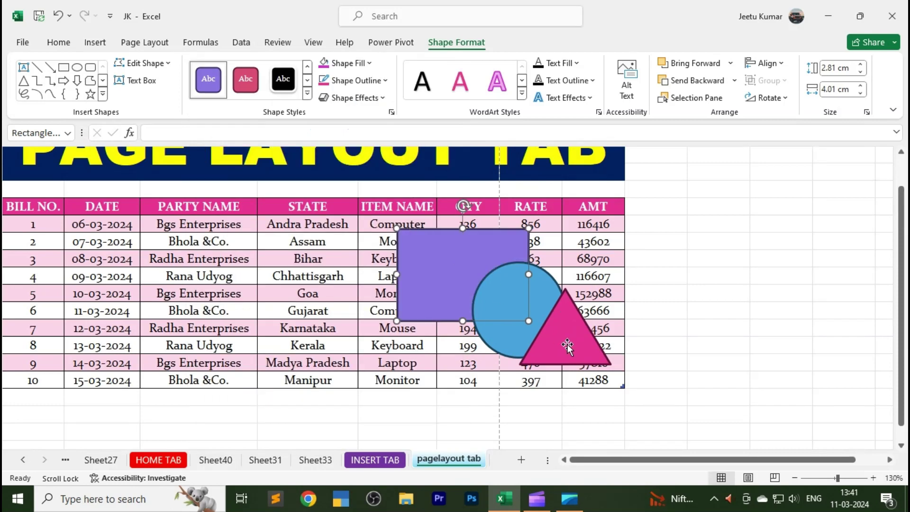
- Shift the triangle, circle and rectangle toward the table's AMT column, keeping them overlapping
left_click(567, 346)
left_click_drag(567, 346, 670, 326)
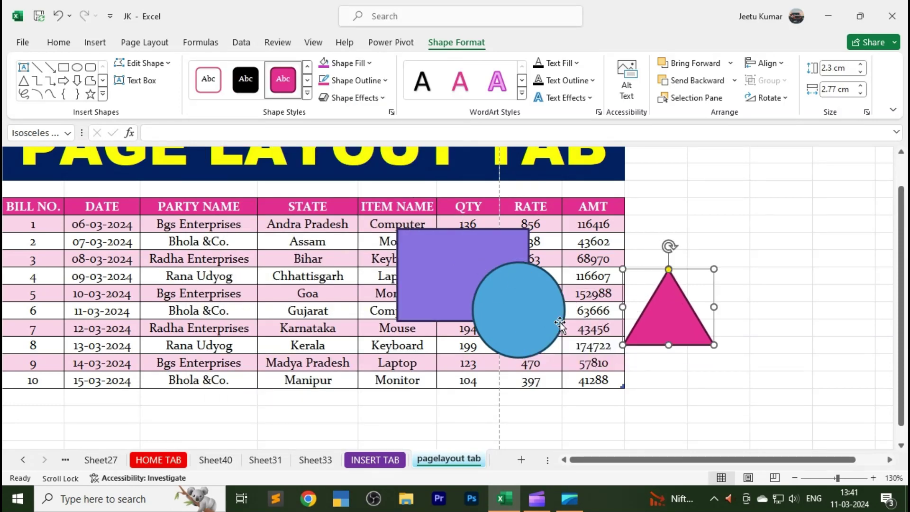
scroll(857, 314, "up", 1)
left_click(564, 328)
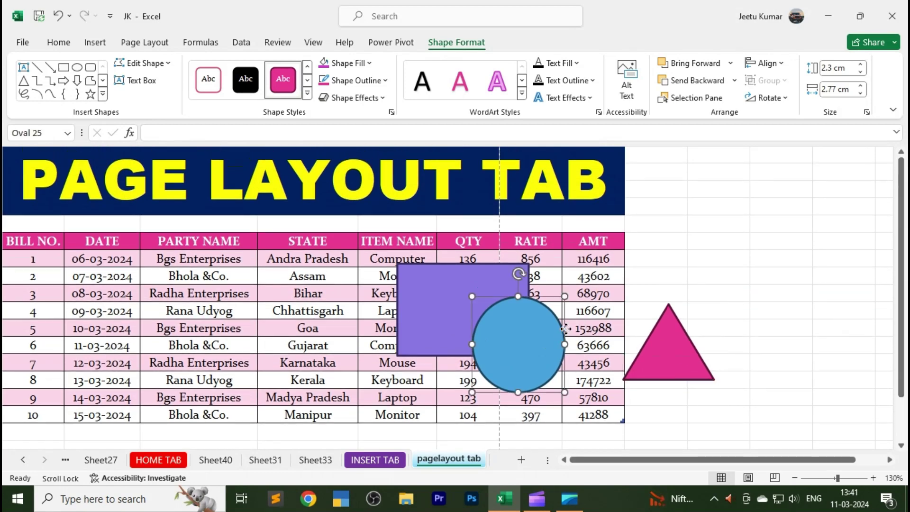
left_click_drag(565, 328, 643, 312)
left_click(496, 314)
left_click_drag(496, 314, 599, 330)
left_click(659, 355)
left_click_drag(658, 356, 640, 355)
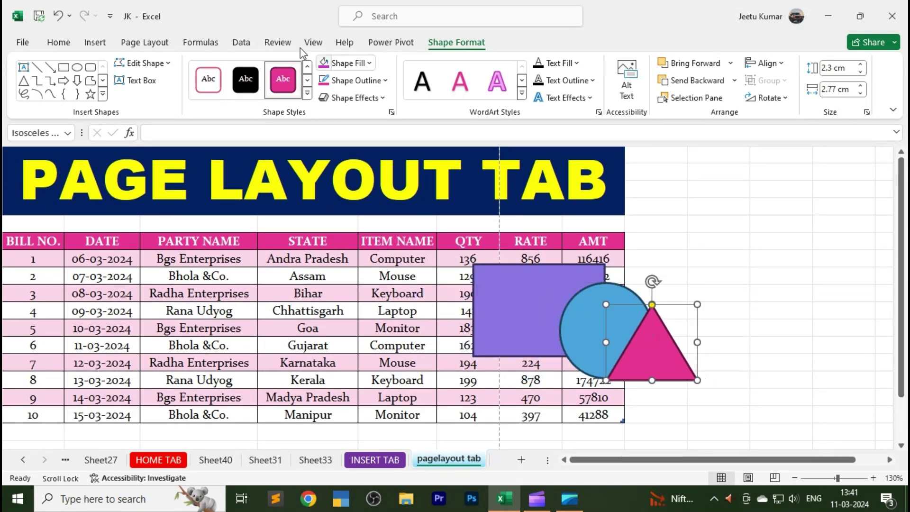
- Bring the pink triangle and the purple rectangle forward one level each
left_click(144, 42)
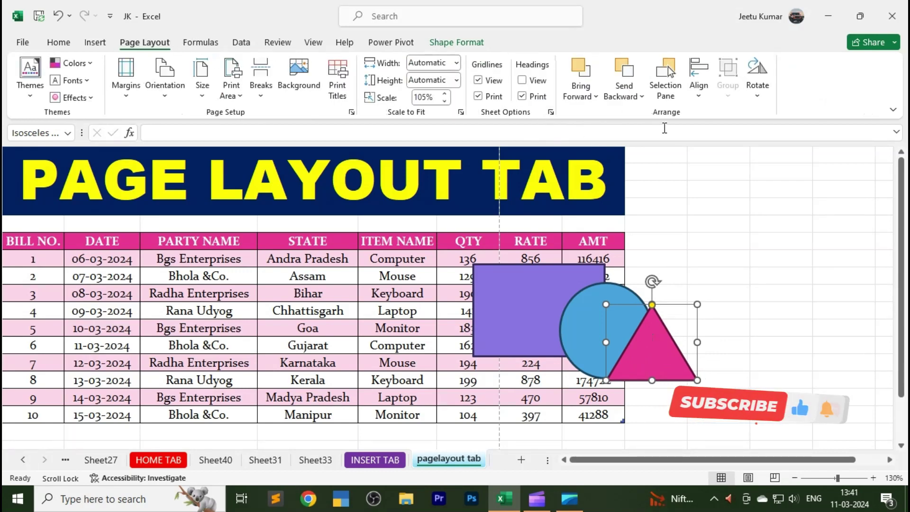
left_click(581, 96)
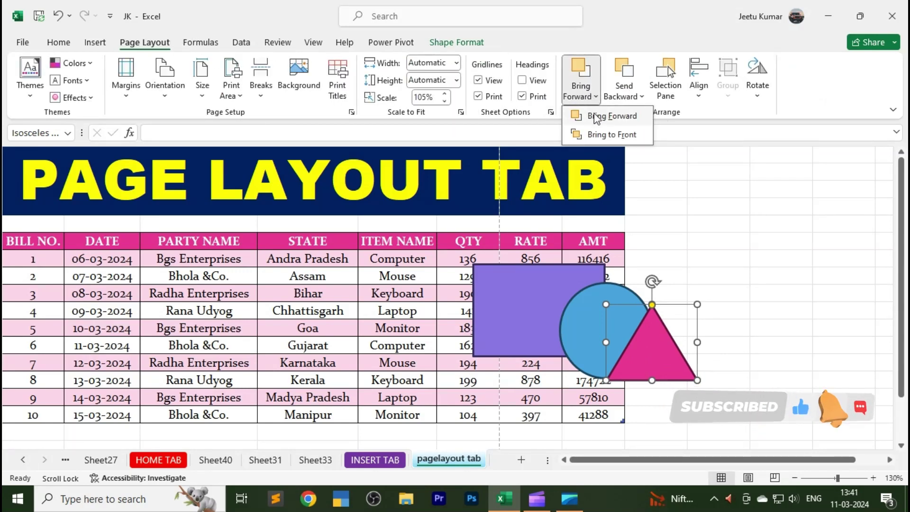
left_click(596, 118)
left_click(542, 286)
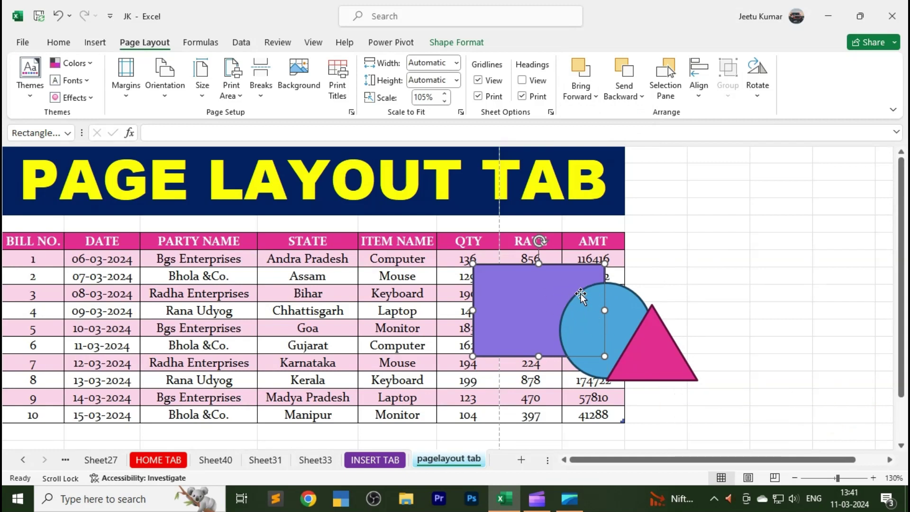
left_click(580, 96)
left_click(593, 118)
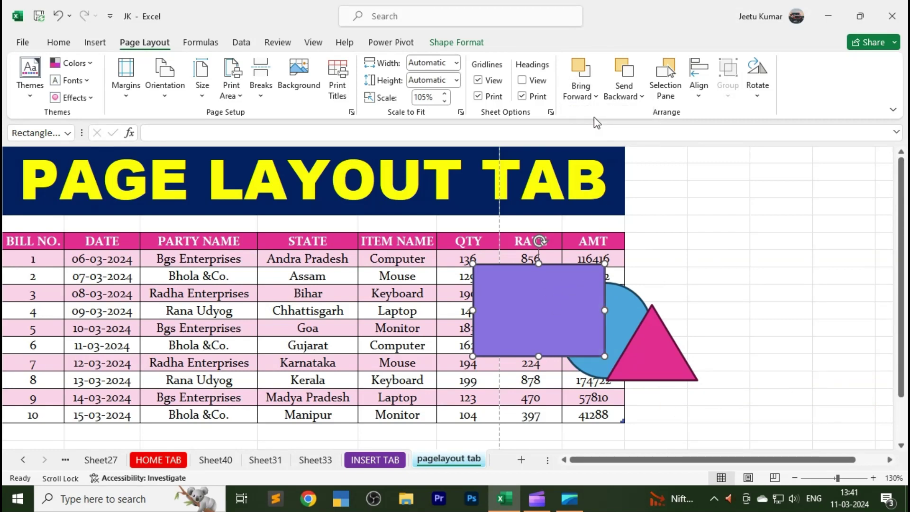
- Send the purple rectangle backward one level, behind the blue circle
left_click(621, 97)
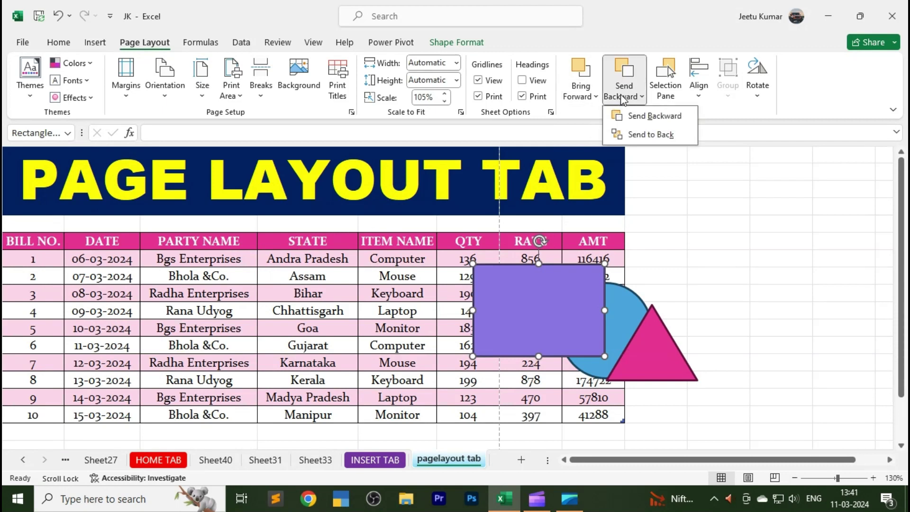
left_click(637, 117)
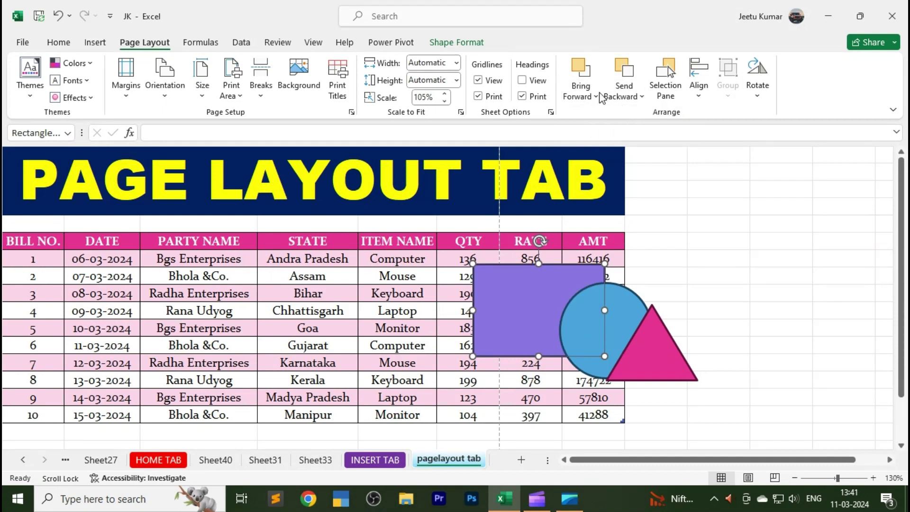
left_click(584, 94)
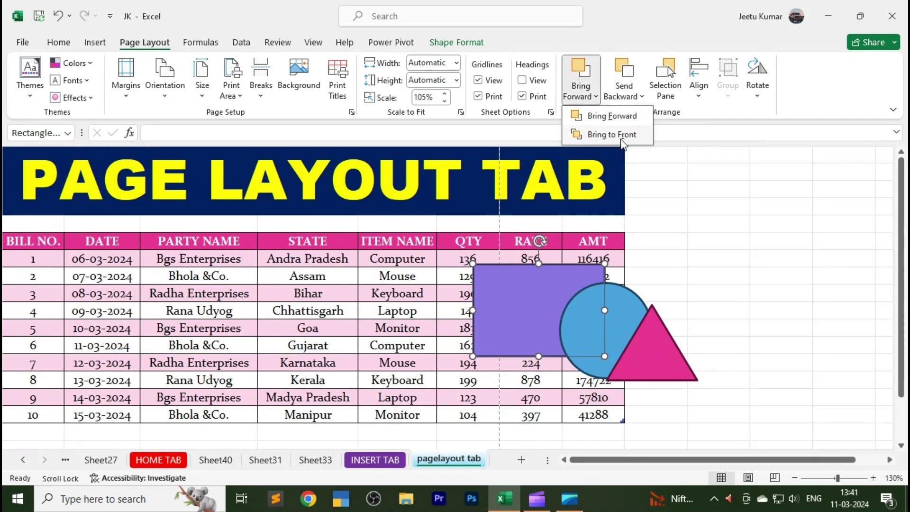
left_click(665, 258)
- Send the blue circle to the back, behind both other shapes
left_click_drag(613, 317, 614, 313)
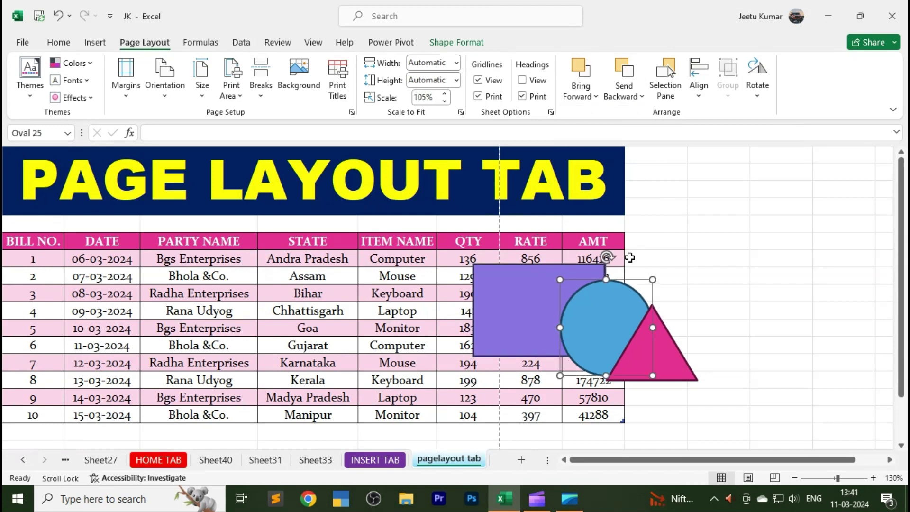
left_click(624, 98)
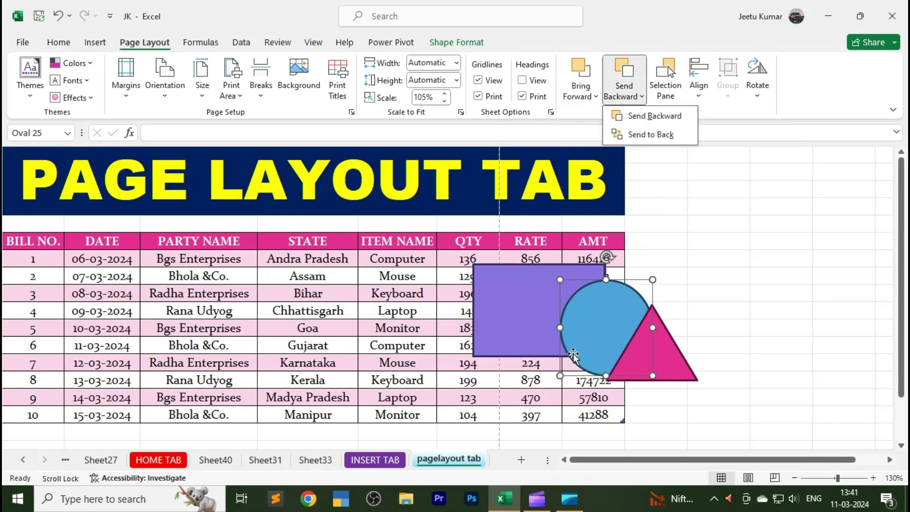
left_click(647, 136)
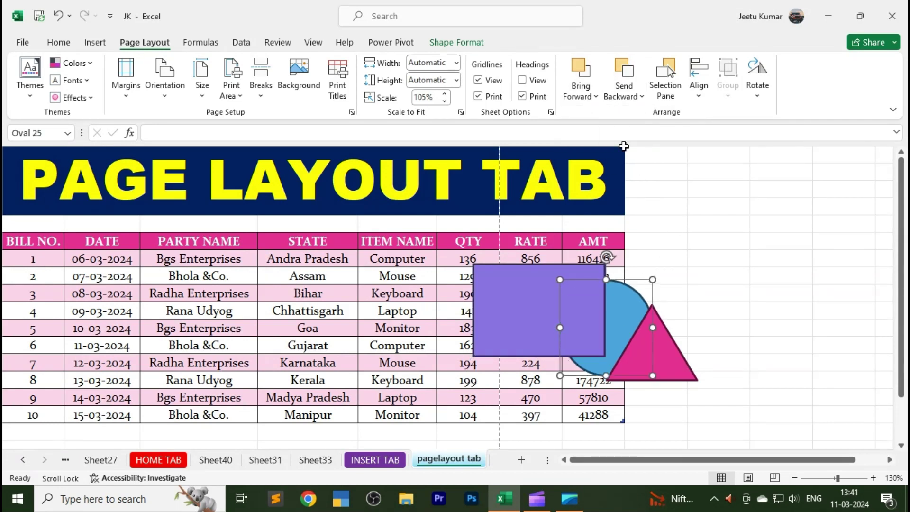
- Bring the blue circle to the front of all shapes and send it to the back again
left_click(581, 99)
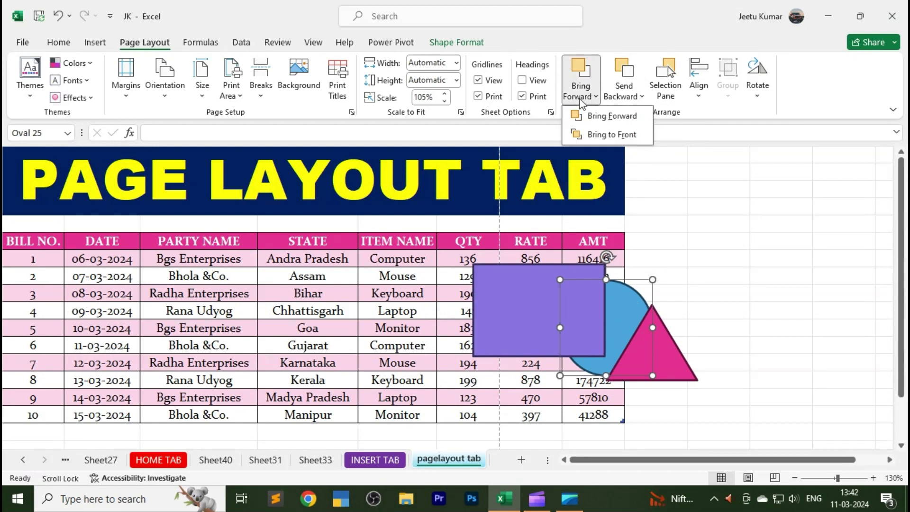
left_click(602, 135)
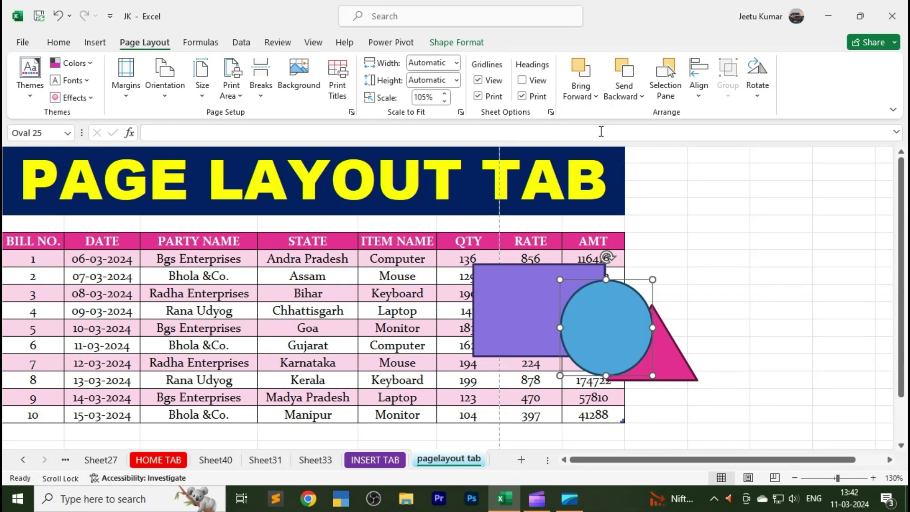
left_click(624, 96)
left_click(640, 134)
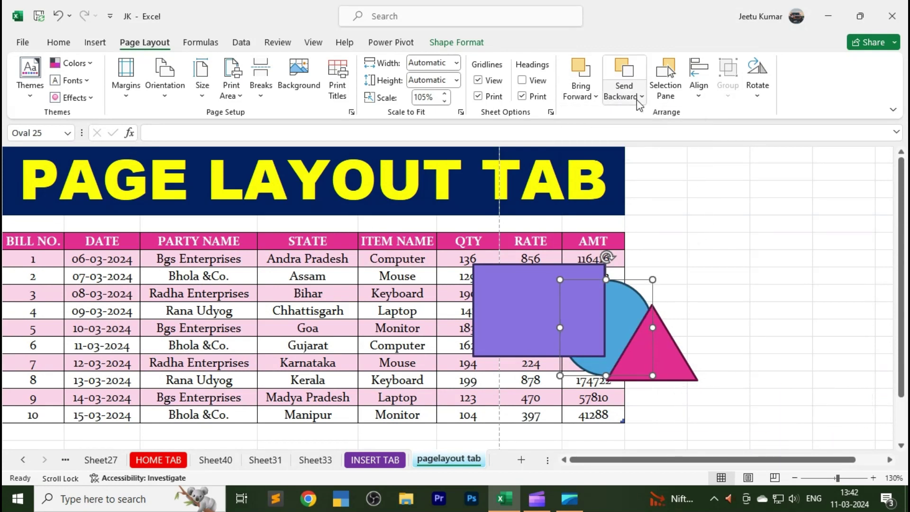
- Hide and show all shapes repeatedly from the Selection Pane, leave them visible and close the pane
left_click(665, 88)
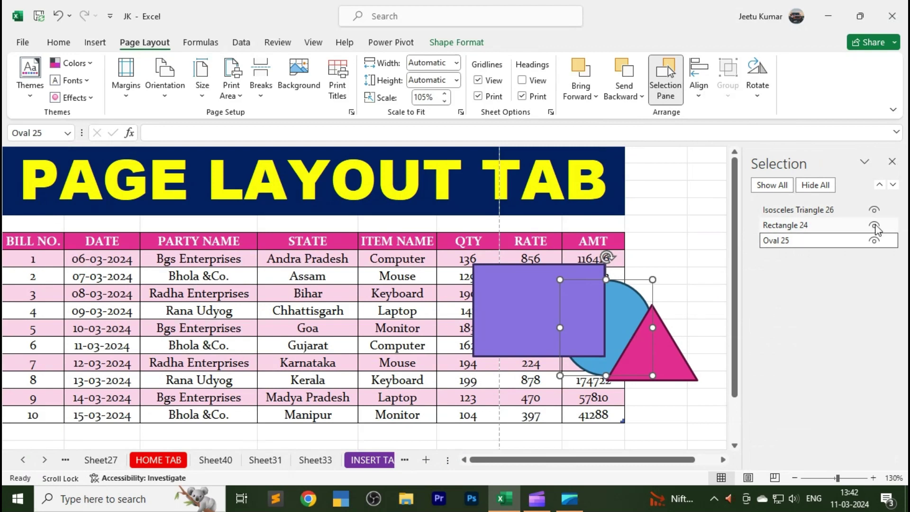
left_click(814, 187)
left_click(775, 186)
left_click(816, 189)
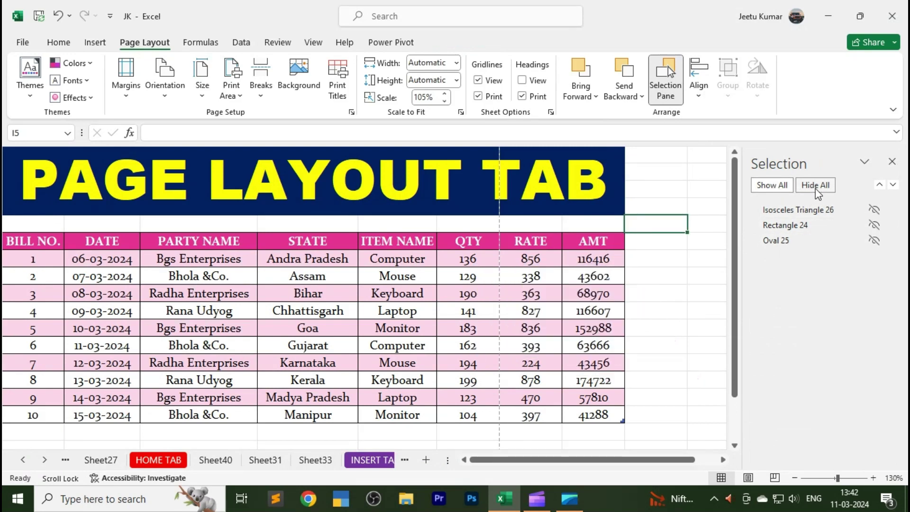
left_click(770, 188)
left_click(811, 184)
left_click(787, 186)
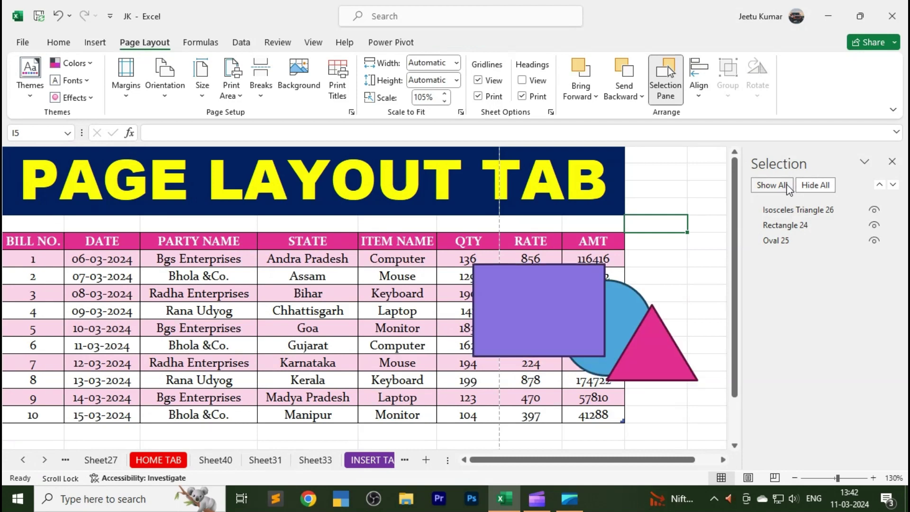
left_click(892, 162)
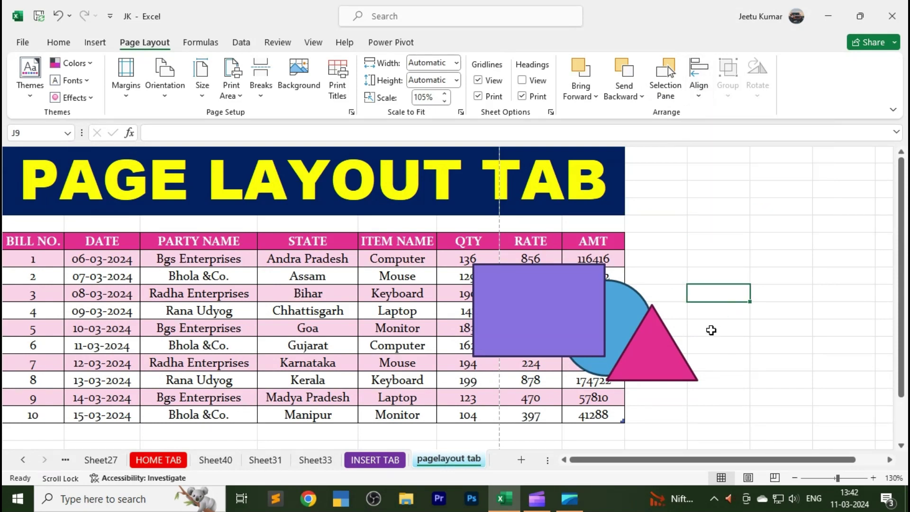
- Move the triangle and rectangle apart, and delete the blue circle and the pink triangle
left_click(658, 364)
left_click_drag(658, 364, 713, 362)
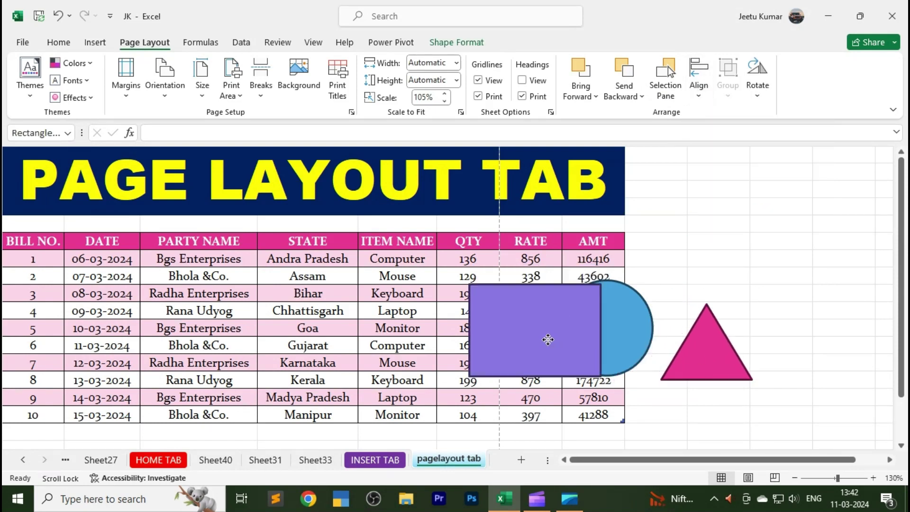
left_click_drag(546, 337, 555, 313)
left_click(604, 333)
key("Delete")
left_click(703, 362)
key("Delete")
- Shrink the purple rectangle over the QTY column and place a copy of it over the AMT column
left_click_drag(597, 340, 596, 338)
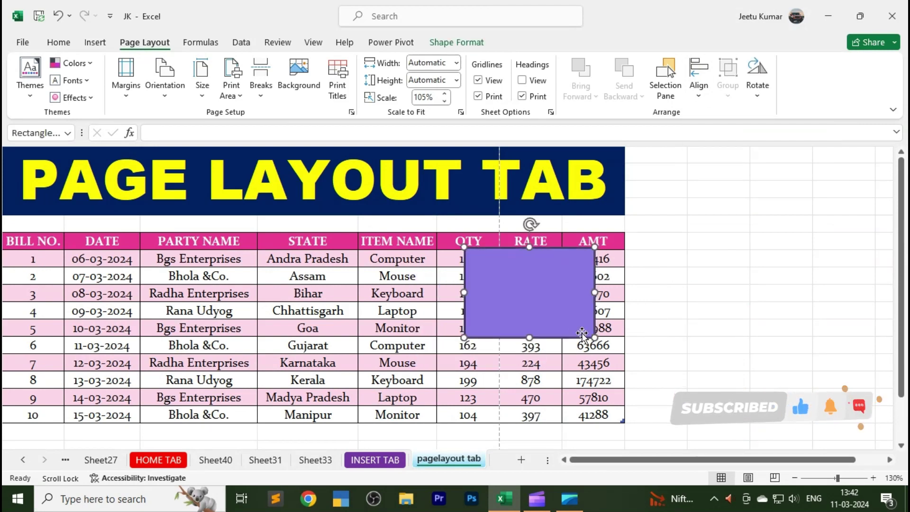
left_click_drag(555, 311, 542, 322)
left_click_drag(583, 349, 539, 332)
left_click_drag(497, 290, 565, 323)
left_click_drag(480, 311, 486, 283)
left_click_drag(579, 326, 580, 331)
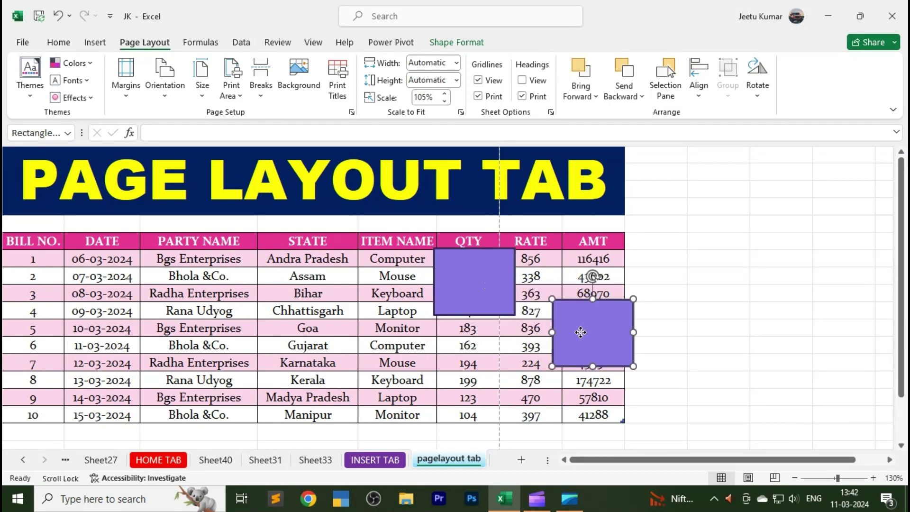
- Examine the alignment options offered with a single purple rectangle selected and with no shape selected
left_click(666, 78)
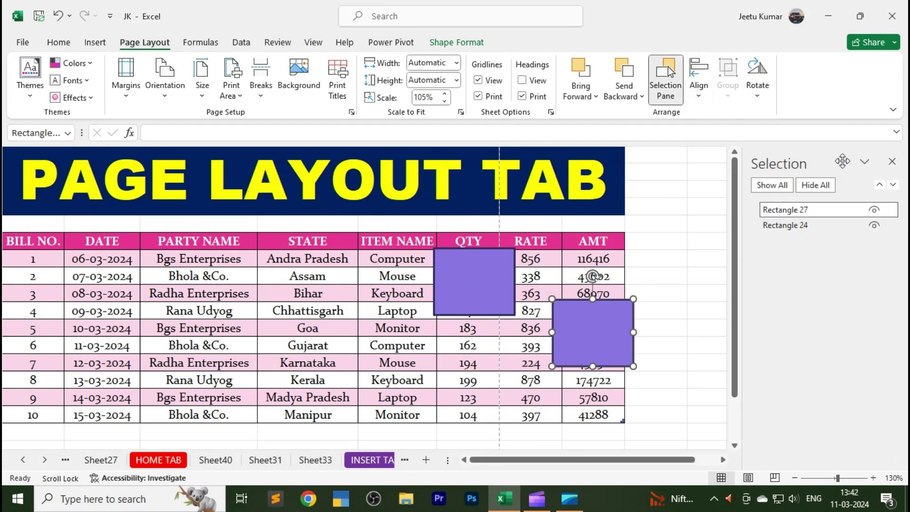
left_click(892, 164)
left_click(699, 98)
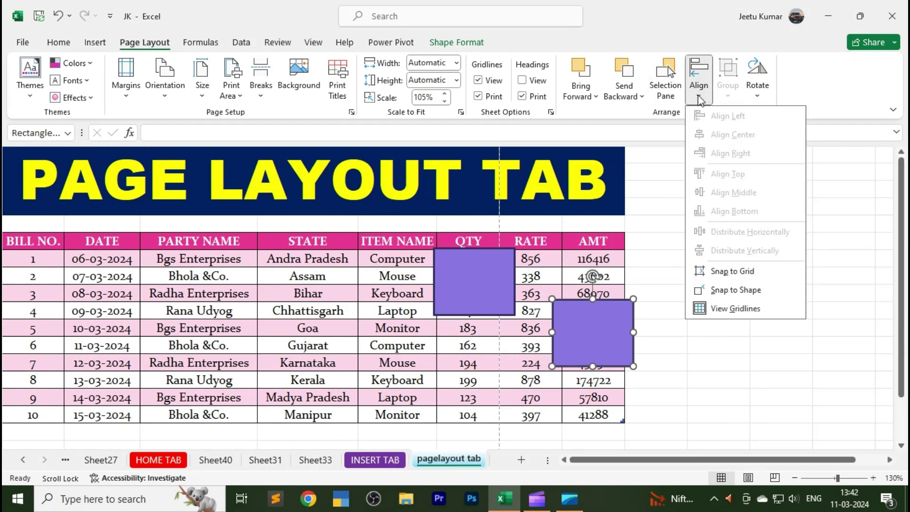
left_click(611, 246)
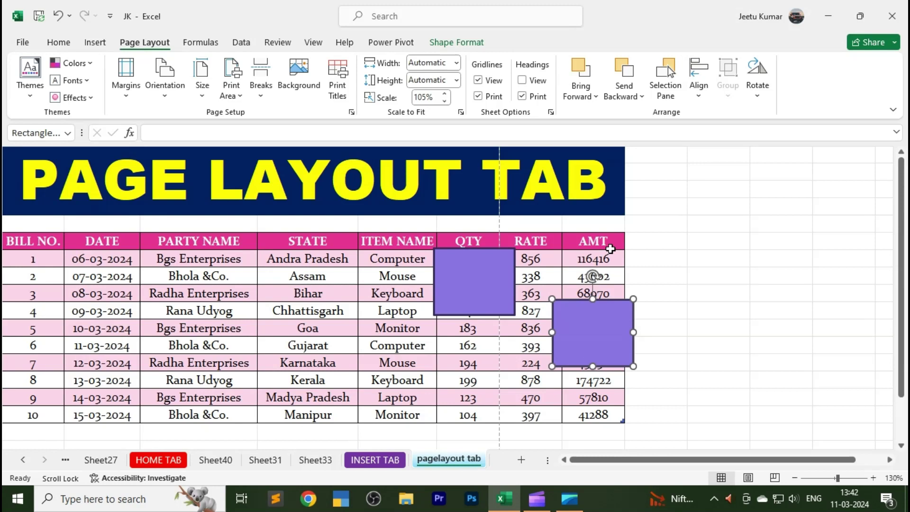
left_click(477, 283, "ctrl")
left_click(686, 269)
left_click(699, 80)
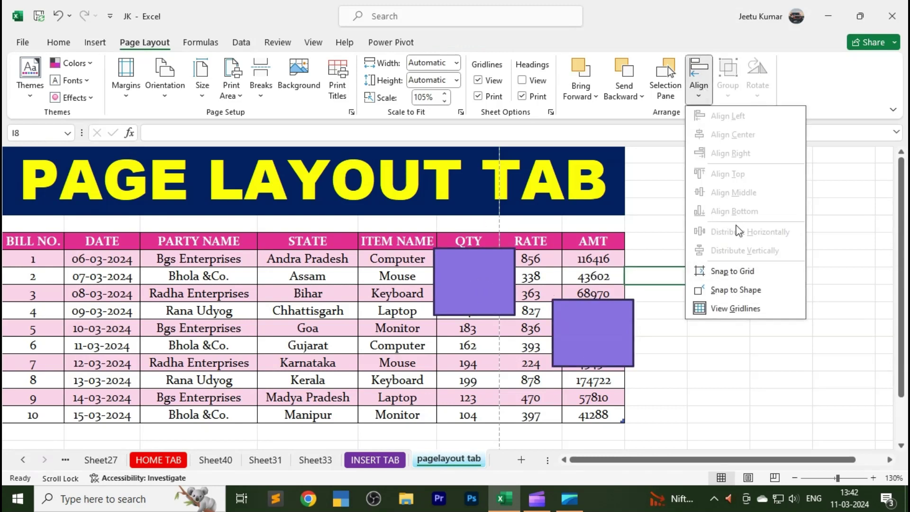
left_click(733, 344)
- Select both purple rectangles, apply Align Left to them and undo the alignment
left_click(631, 350)
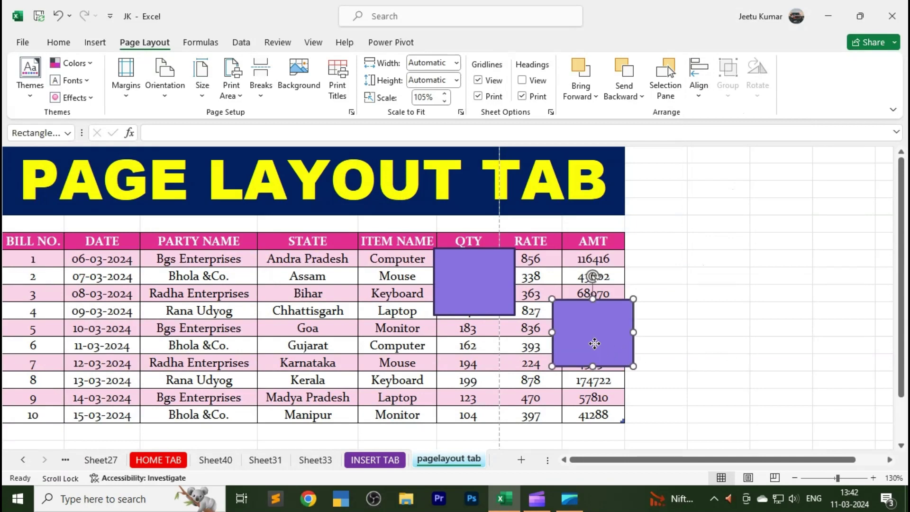
left_click(481, 289, "ctrl")
left_click(699, 80)
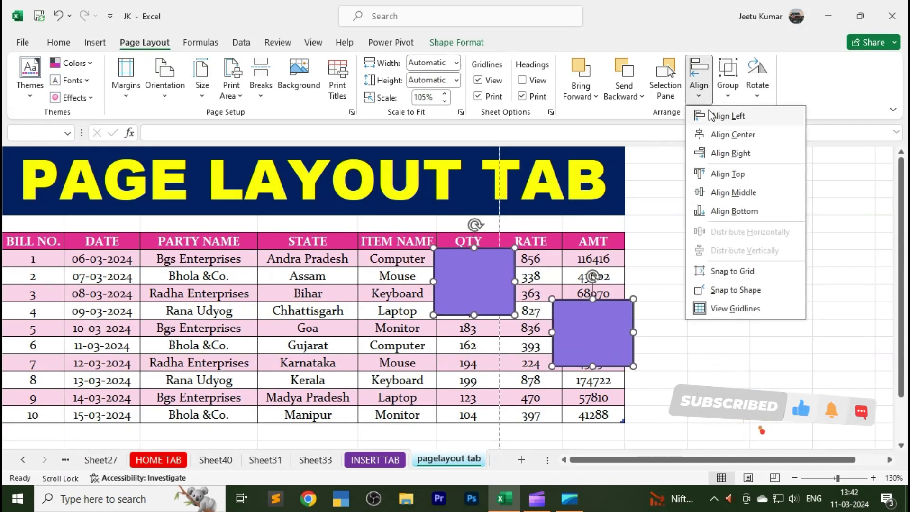
left_click(739, 122)
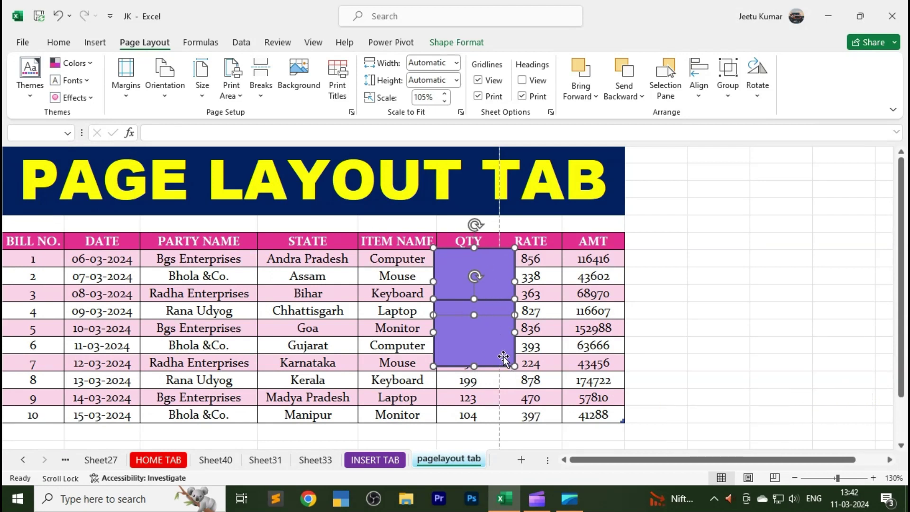
left_click(718, 285)
key("ctrl+z")
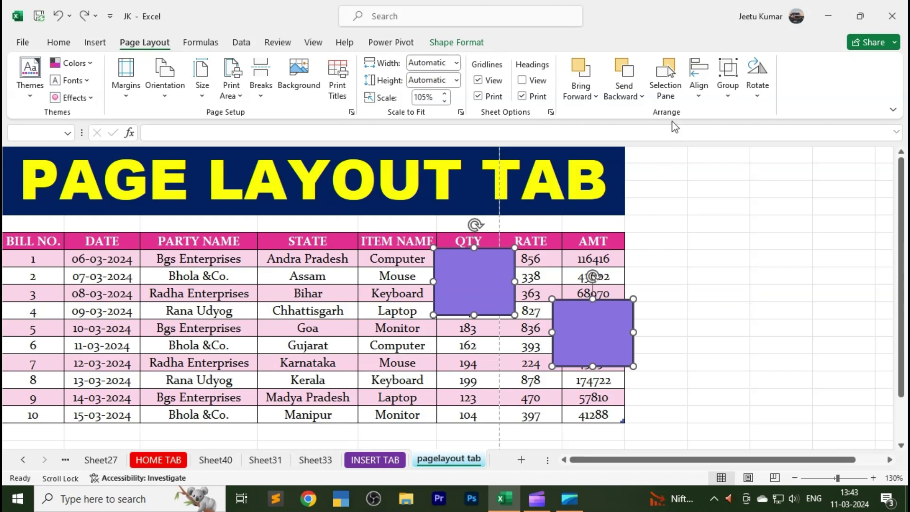
- Try Align Center and Align Right on the two rectangles, undoing each alignment
left_click(698, 78)
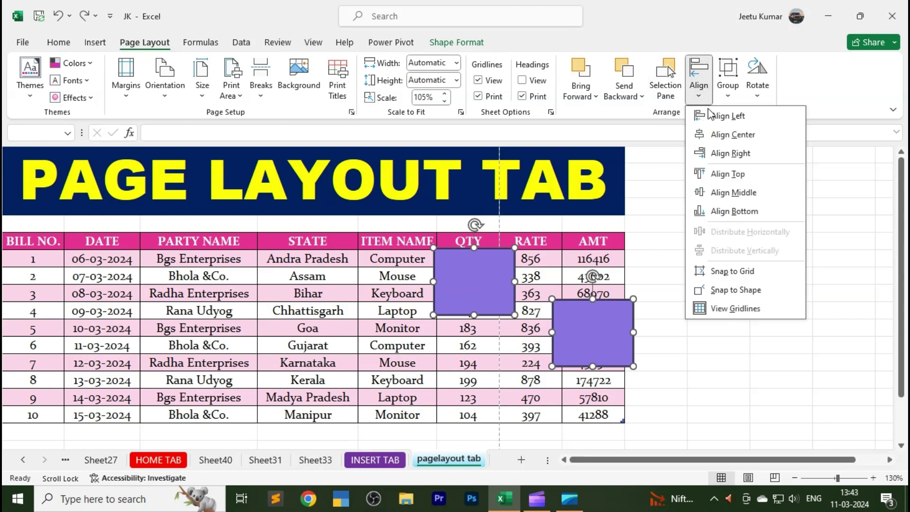
left_click(724, 136)
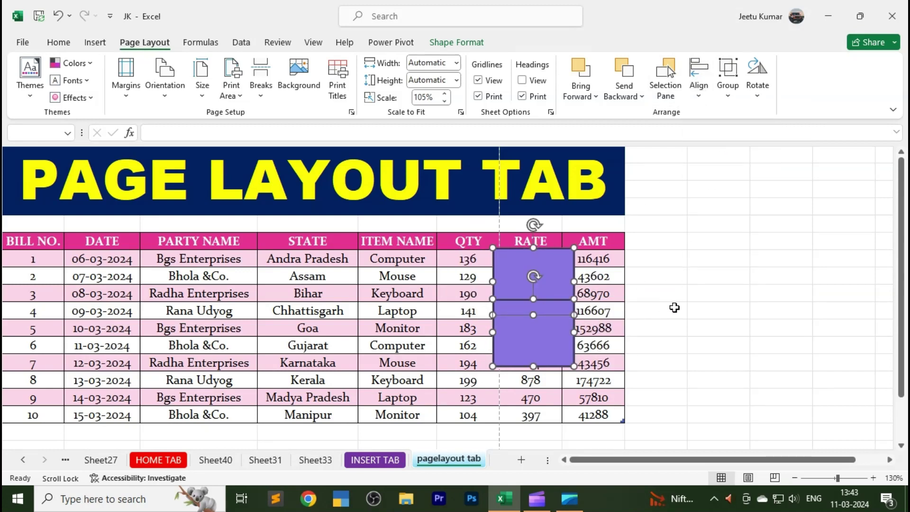
key("ctrl+z")
left_click(698, 90)
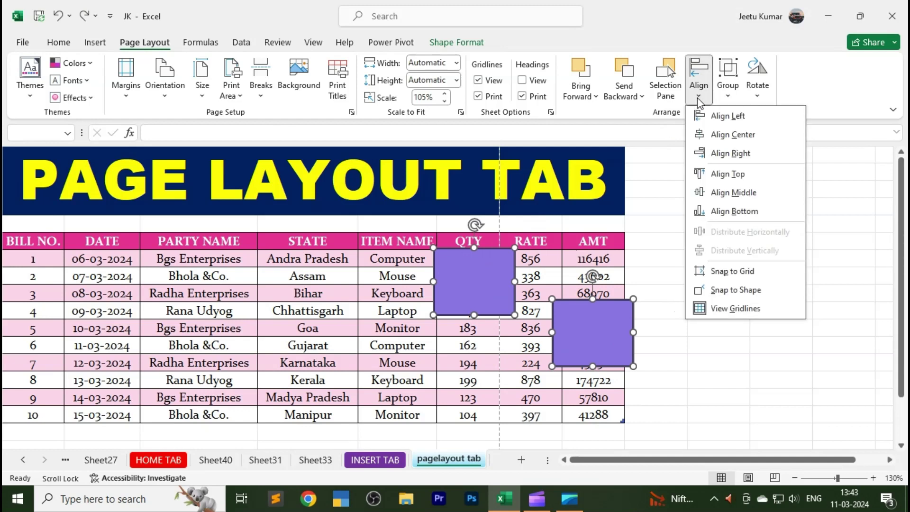
left_click(730, 154)
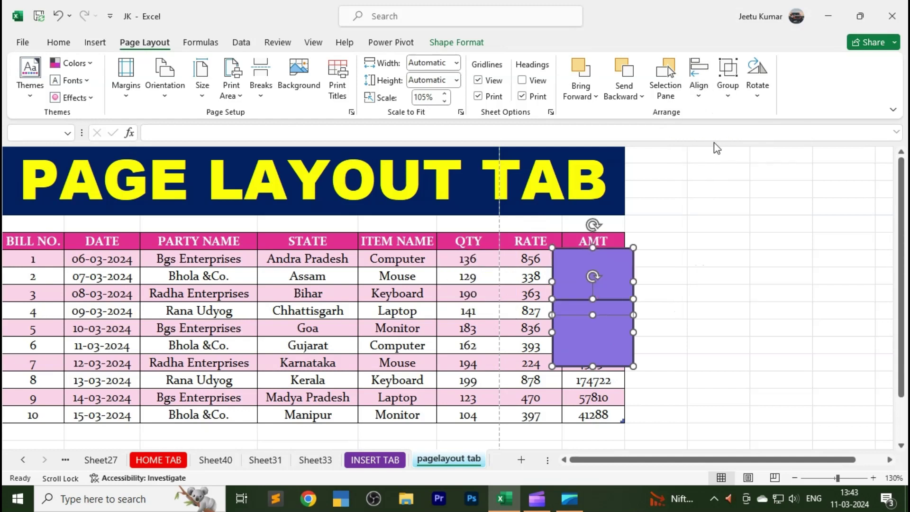
key("ctrl+z")
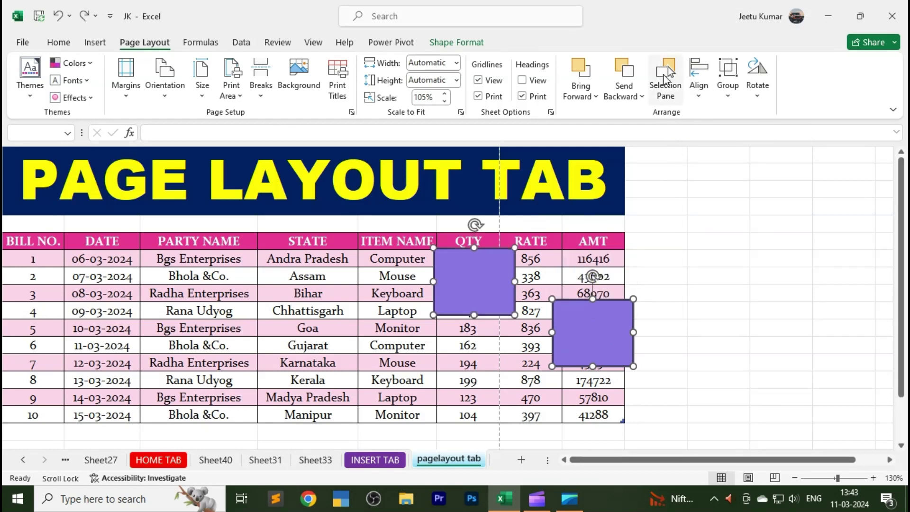
- Try Align Top and Align Middle on the two rectangles, undoing each alignment
left_click(698, 87)
left_click(714, 181)
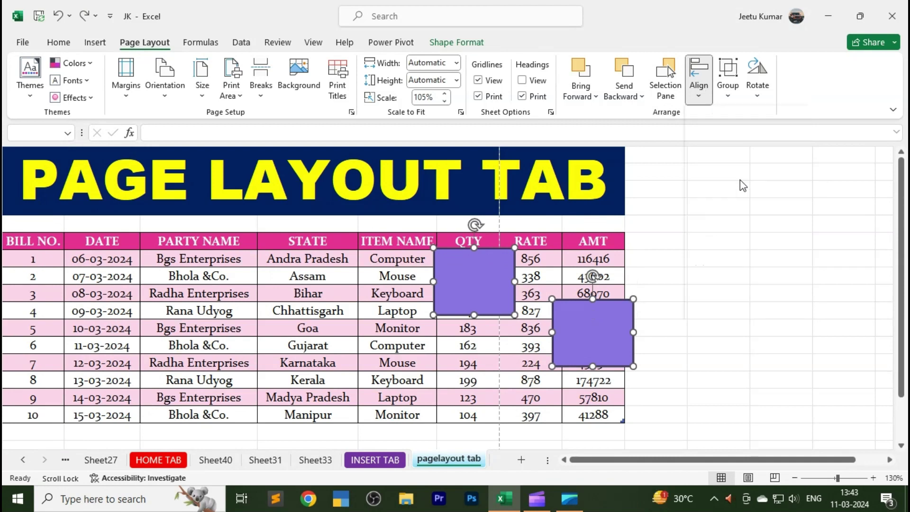
key("ctrl+z")
left_click(698, 101)
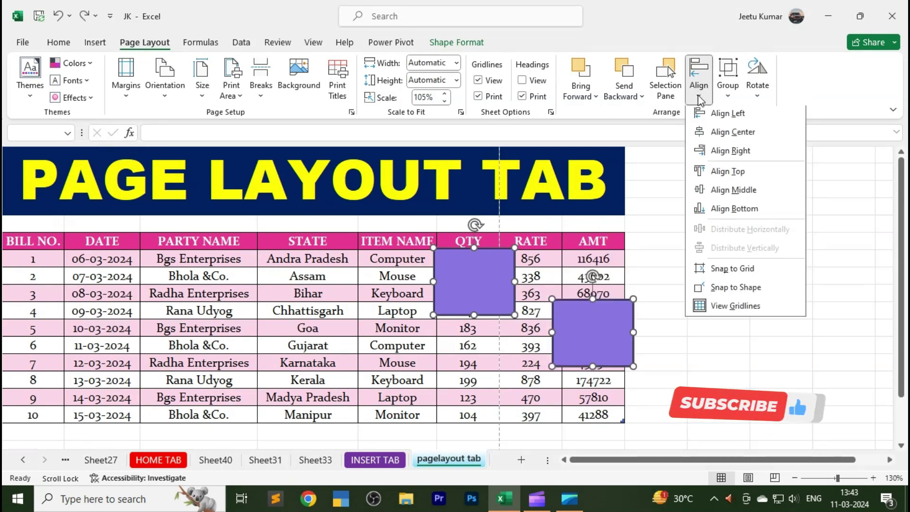
left_click(725, 193)
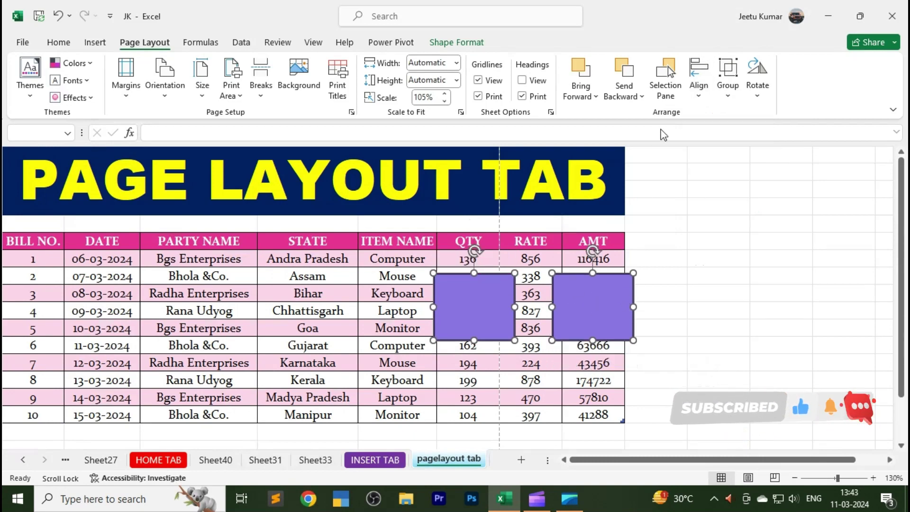
key("ctrl+z")
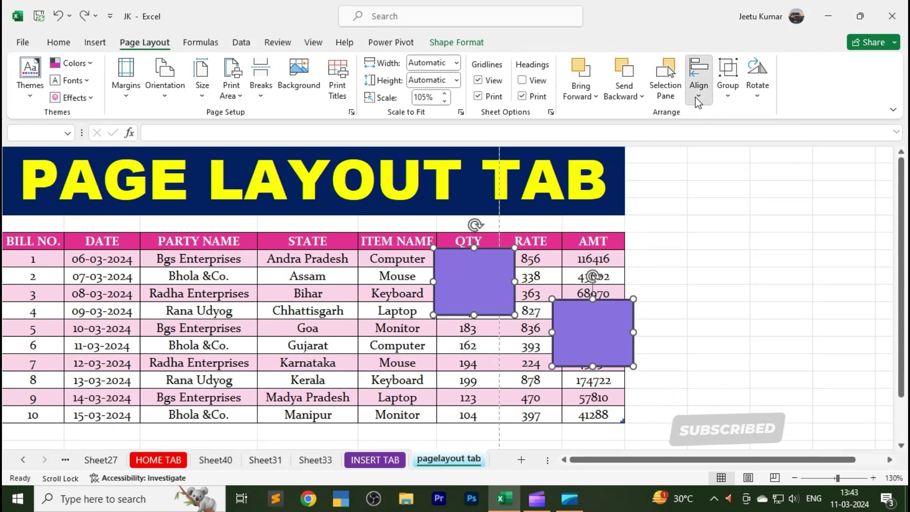
- Apply Align Bottom to the two purple rectangles and deselect them
left_click(699, 92)
left_click(728, 213)
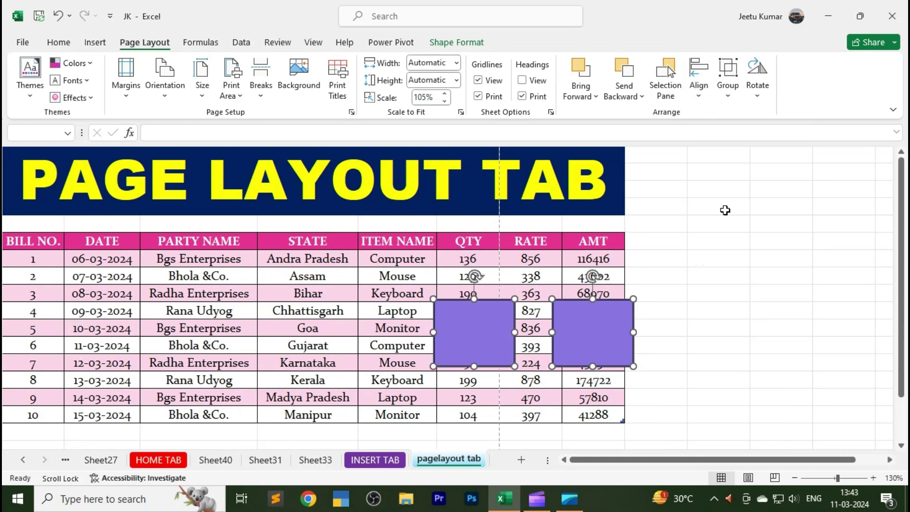
left_click(700, 95)
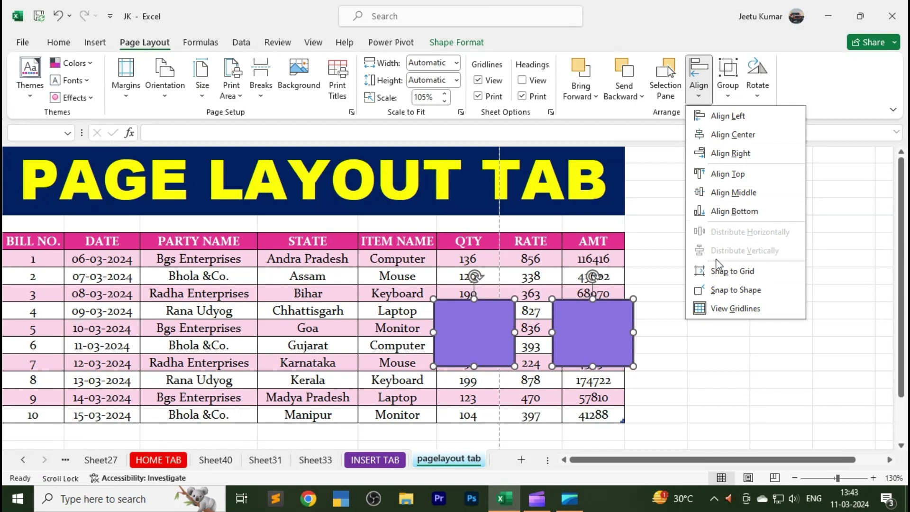
left_click(681, 362)
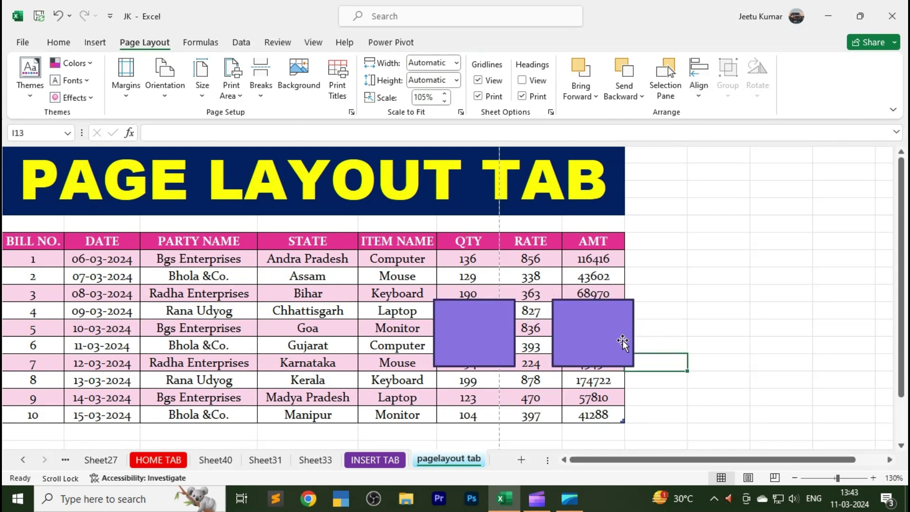
- Move the AMT column's rectangle between the STATE and ITEM NAME columns, and duplicate the QTY column's rectangle four times
left_click_drag(624, 341, 380, 326)
left_click(492, 335)
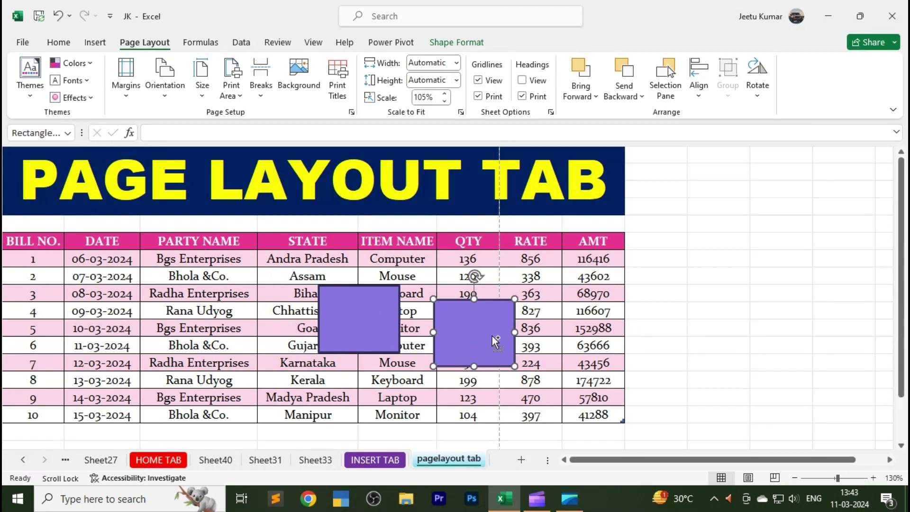
key("ctrl+d")
key("ctrl+d")
key("ctrl+d")
key("ctrl+d")
- Spread the six rectangles in an uneven row from the DATE column to just beyond the AMT column
left_click_drag(524, 375, 638, 318)
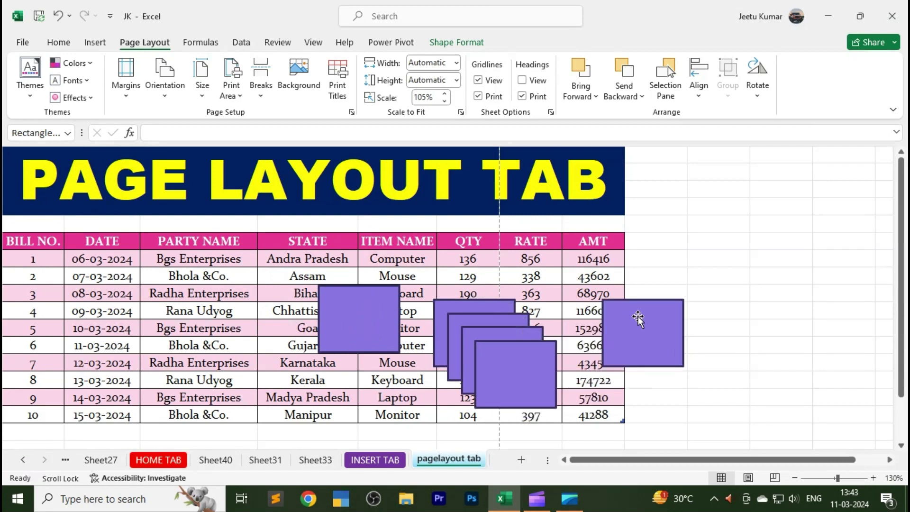
left_click_drag(530, 371, 575, 269)
left_click_drag(627, 310, 682, 248)
left_click_drag(583, 271, 623, 297)
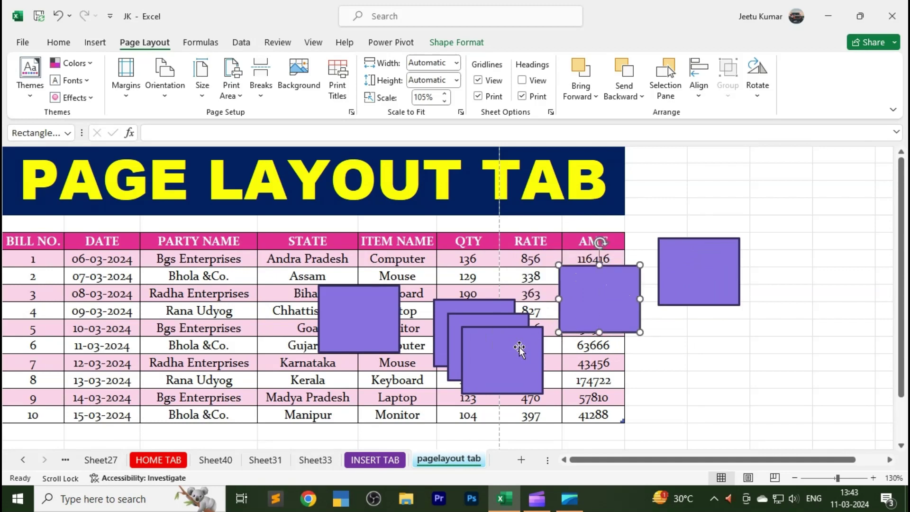
left_click_drag(519, 349, 515, 291)
left_click_drag(491, 367, 402, 303)
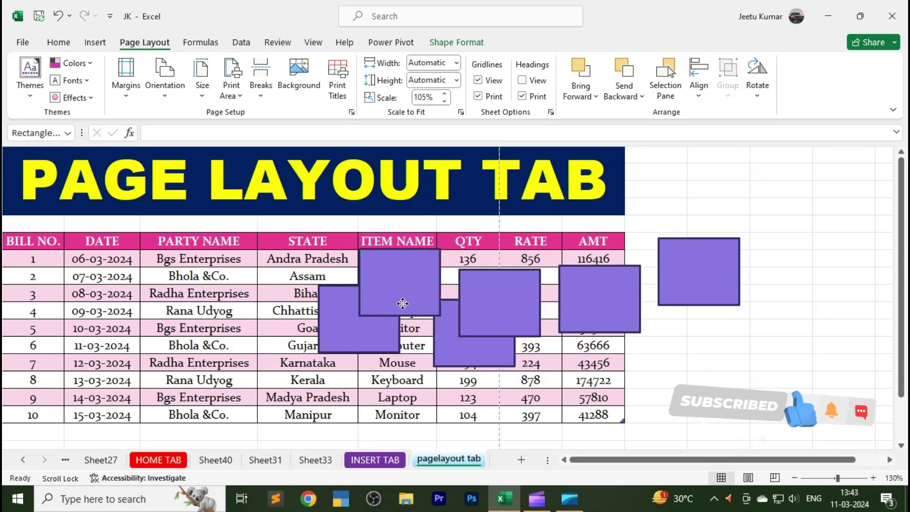
left_click_drag(369, 334, 267, 301)
left_click_drag(443, 348, 123, 299)
left_click_drag(256, 307, 297, 336)
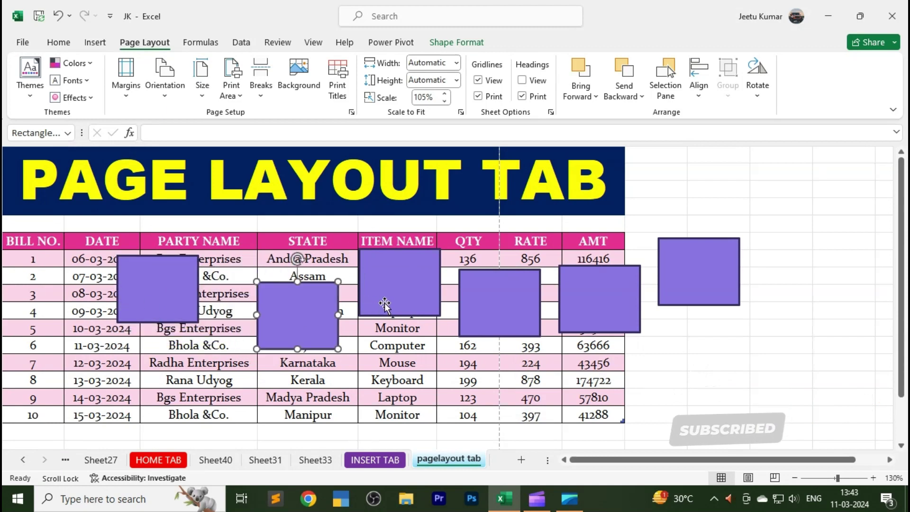
left_click_drag(384, 303, 387, 319)
- Select all six purple rectangles and distribute them horizontally
left_click(185, 308, "ctrl")
left_click(314, 335, "ctrl")
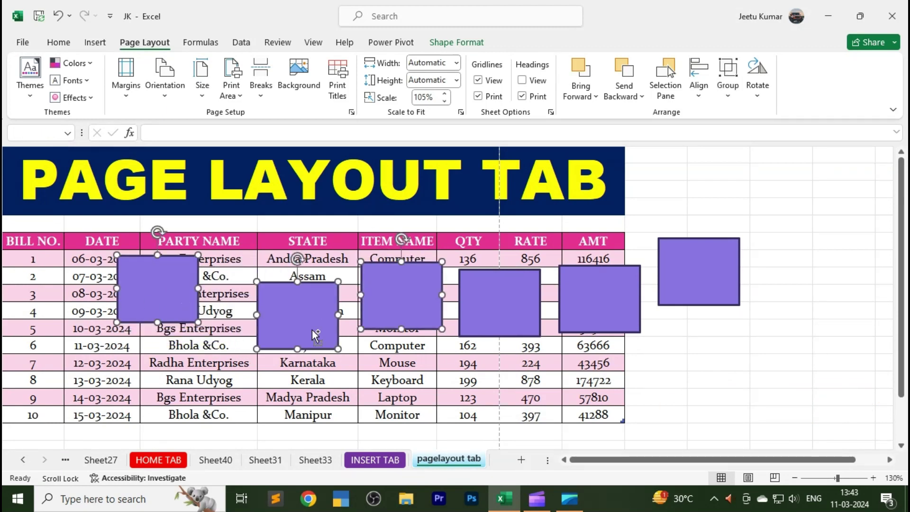
left_click(488, 315, "ctrl")
left_click(587, 307, "ctrl")
left_click(685, 290, "ctrl")
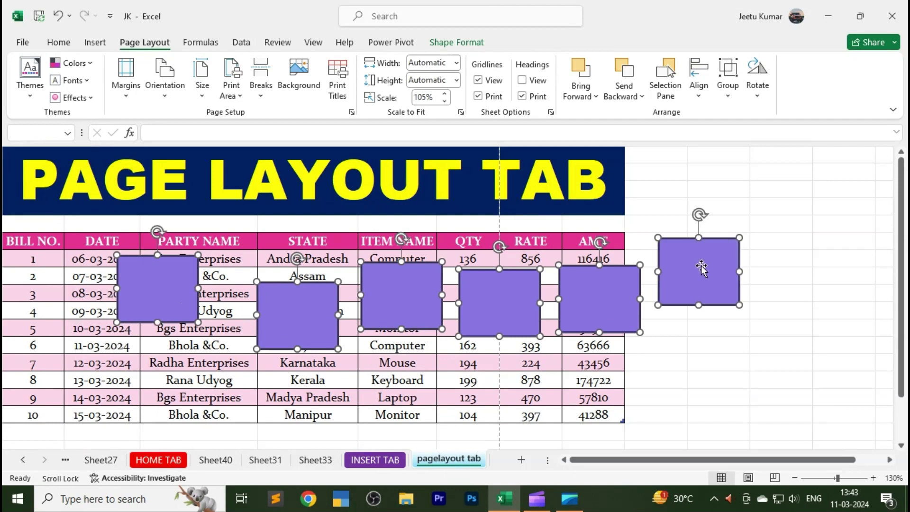
left_click(705, 93)
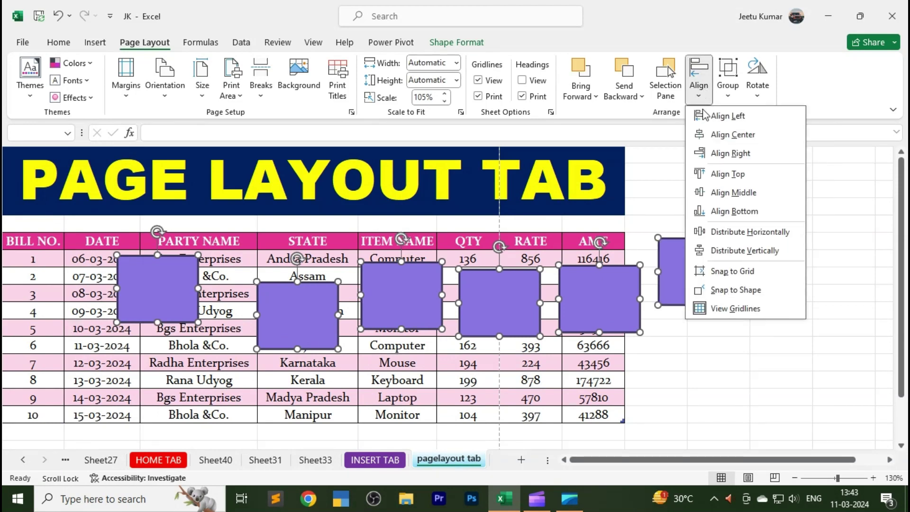
left_click(771, 232)
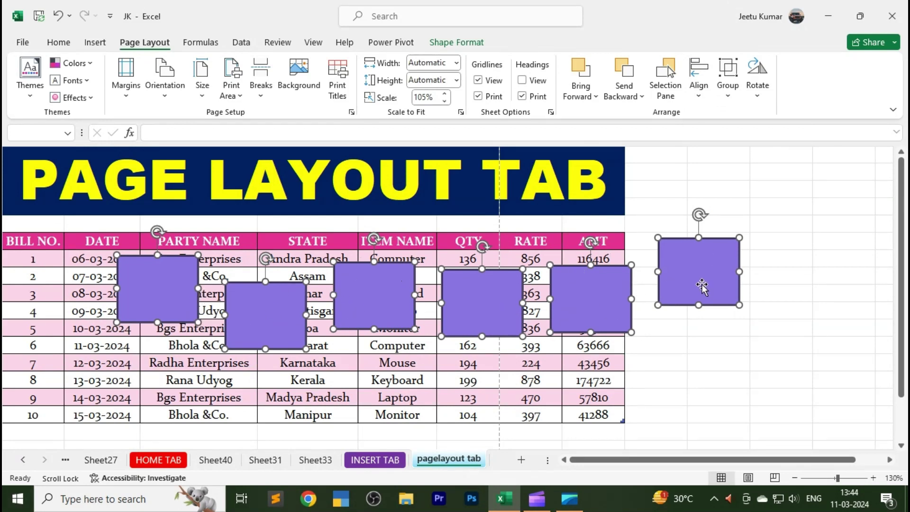
- Move the six selected rectangles together slightly to the right and down
left_click(700, 95)
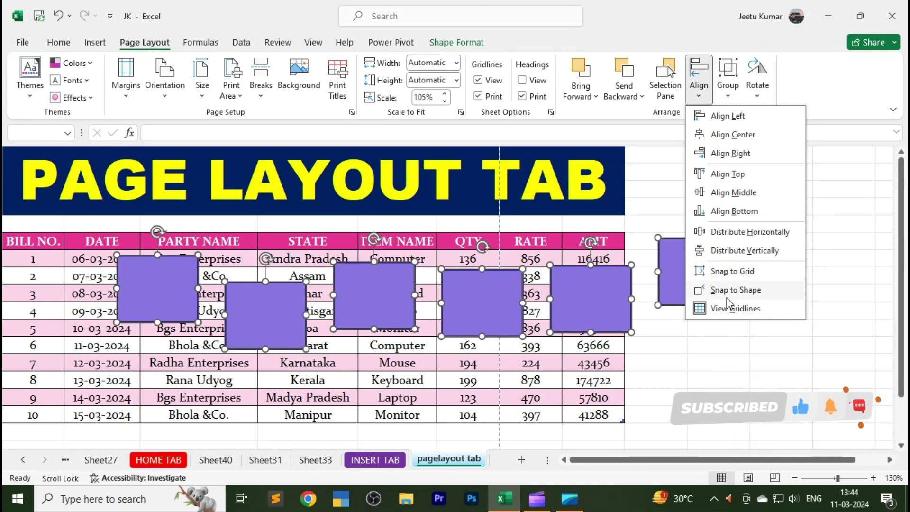
left_click(728, 353)
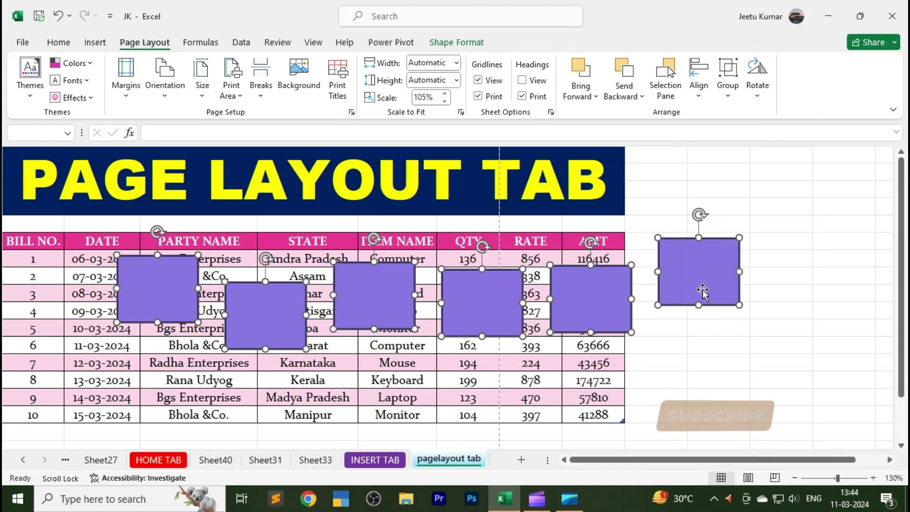
left_click_drag(702, 291, 735, 296)
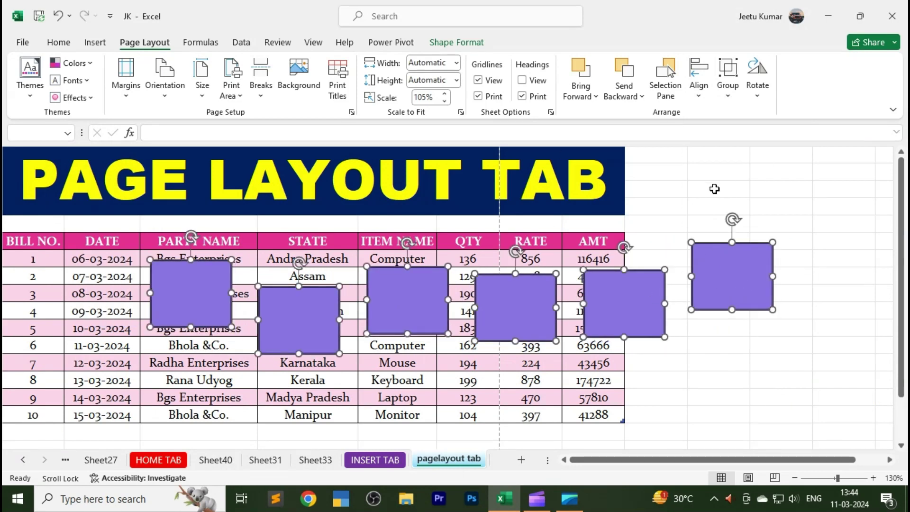
left_click(699, 78)
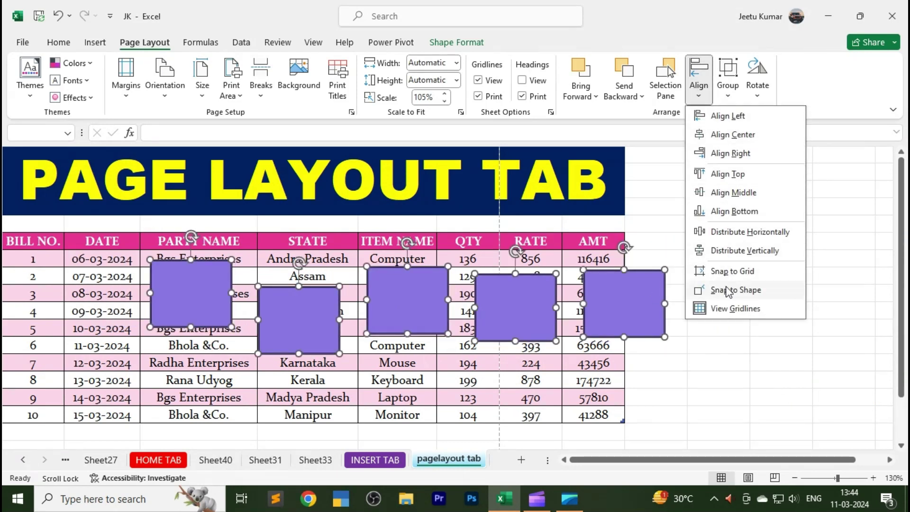
left_click(719, 353)
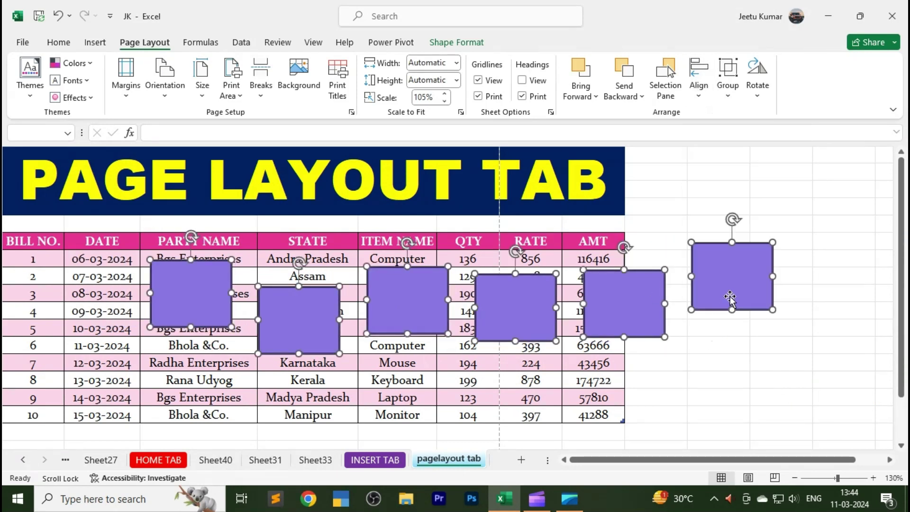
left_click(729, 95)
left_click(718, 247)
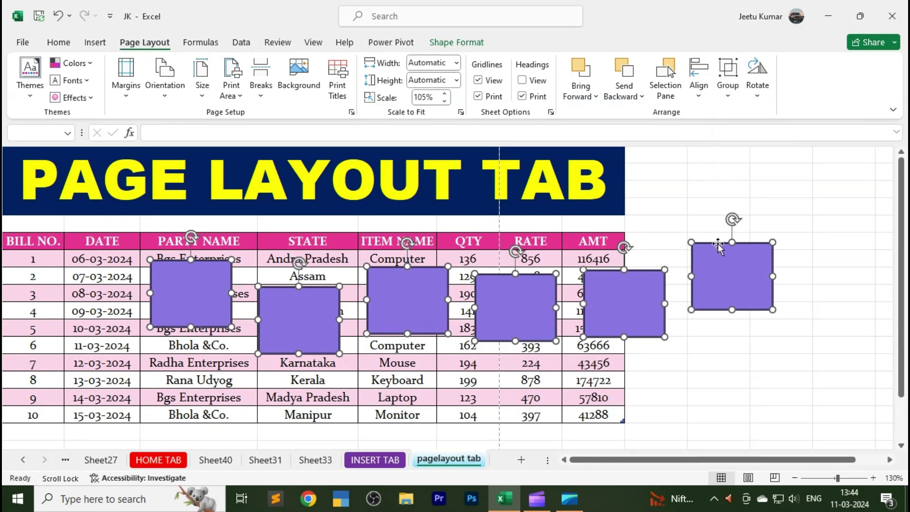
- Move the three rightmost purple rectangles up and to the left, starting with the one beyond the AMT column
left_click(732, 274)
left_click_drag(733, 275, 676, 241)
left_click_drag(624, 298, 575, 288)
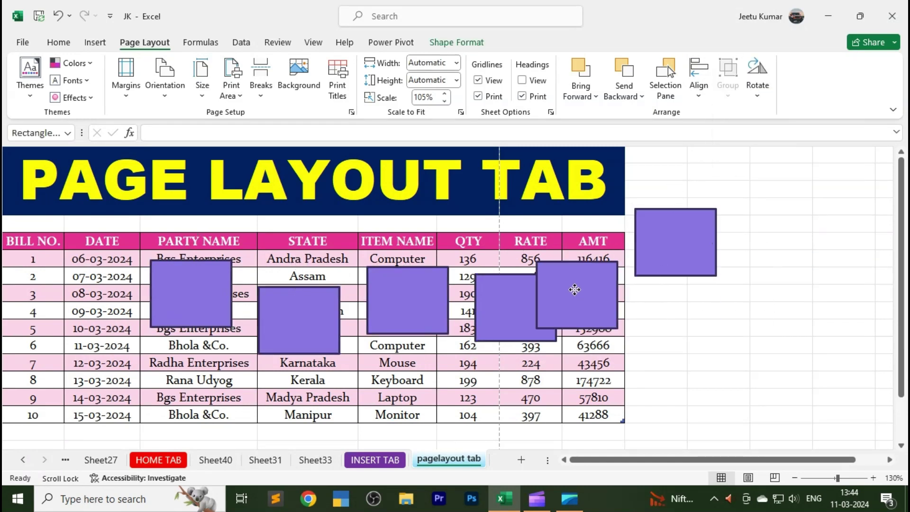
left_click(511, 298)
left_click_drag(510, 298, 473, 278)
left_click(610, 283)
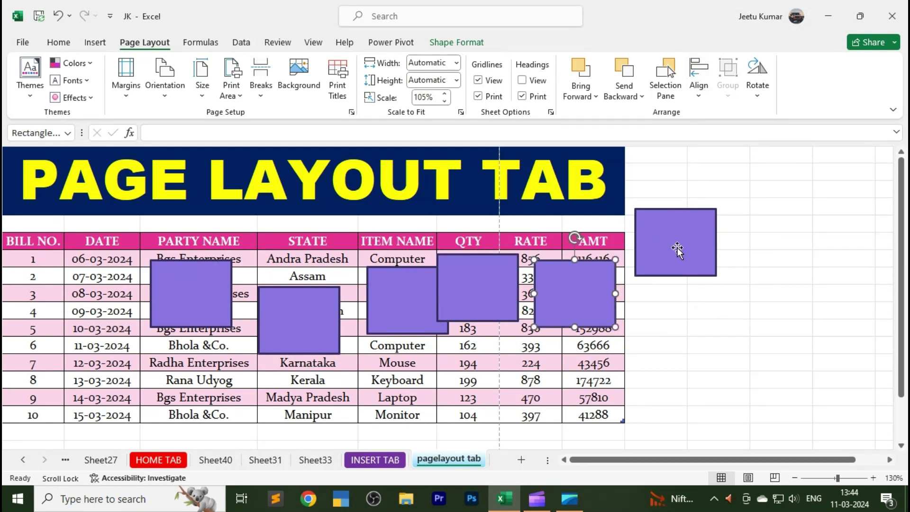
- Select six purple rectangles, from the PARTY NAME column to beyond the AMT column, and group them
left_click(675, 249)
left_click(585, 284, "ctrl")
left_click(479, 288, "ctrl")
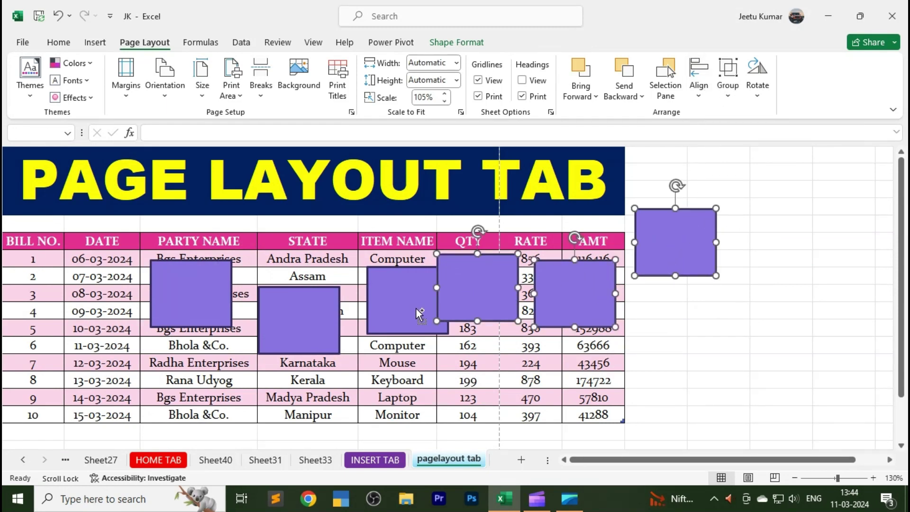
left_click(416, 308, "ctrl")
left_click(281, 326, "ctrl")
left_click(223, 311, "ctrl")
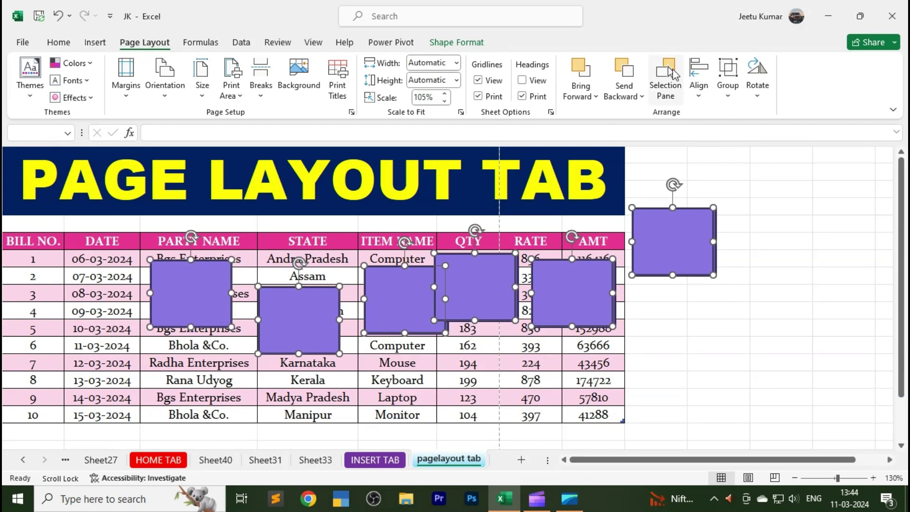
left_click(728, 78)
left_click(743, 124)
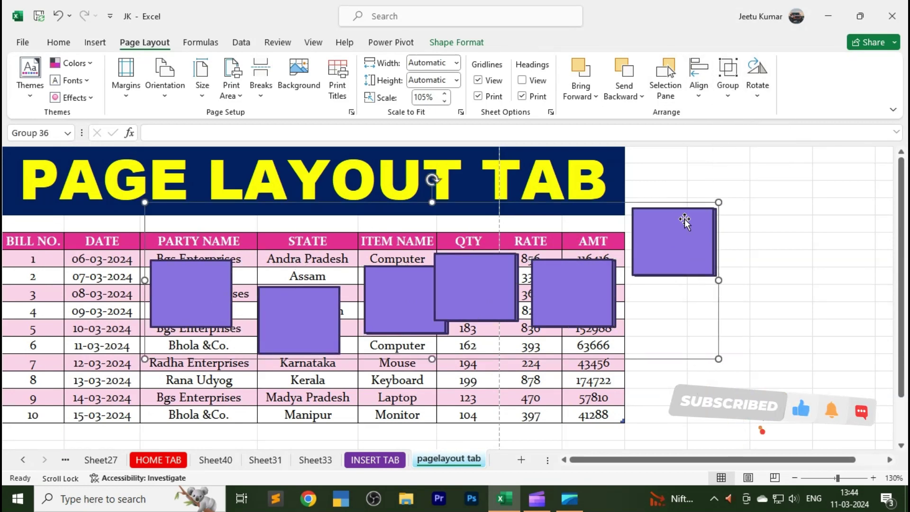
- Move the group of six rectangles to the right and down, and delete it
left_click_drag(691, 235, 717, 297)
key("ctrl+z")
key("ctrl+z")
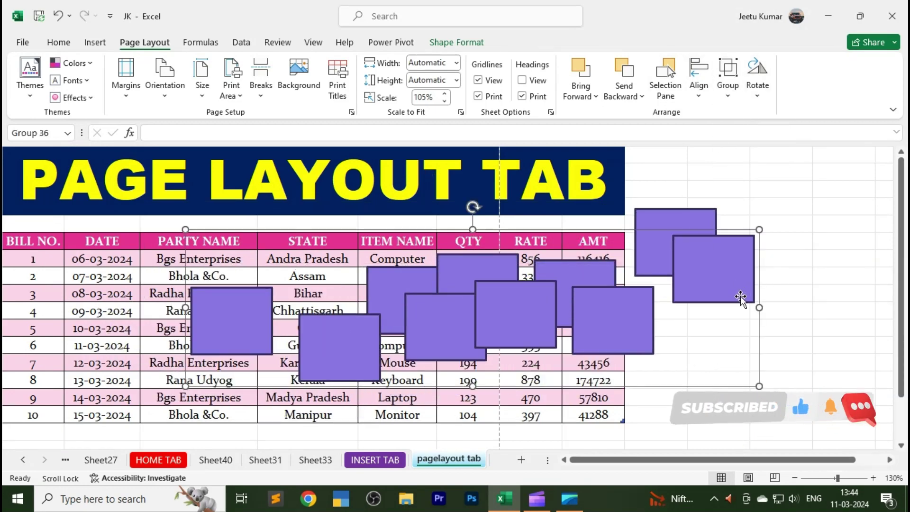
- Spread the four remaining rectangles in a row from the ITEM NAME column to just beyond the AMT column
left_click(699, 256)
left_click_drag(699, 257, 707, 282)
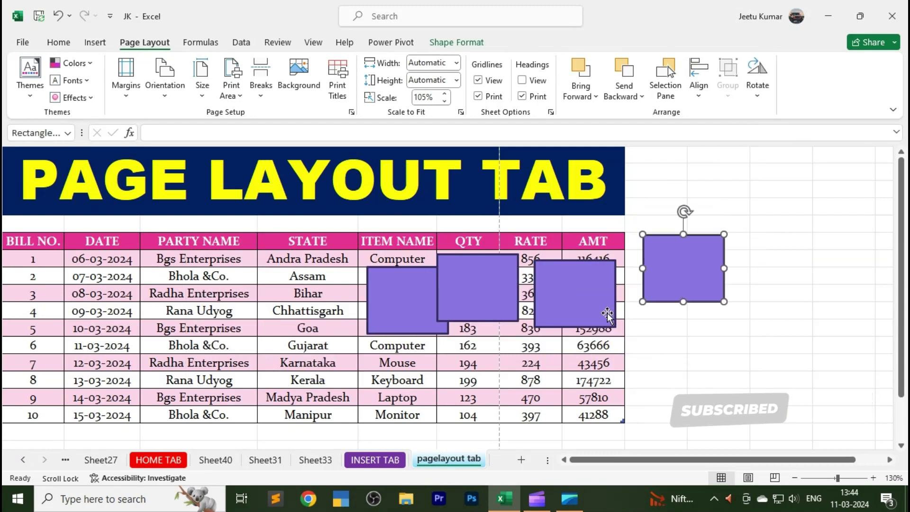
left_click_drag(574, 294, 578, 269)
left_click_drag(492, 289, 484, 268)
left_click_drag(395, 304, 374, 285)
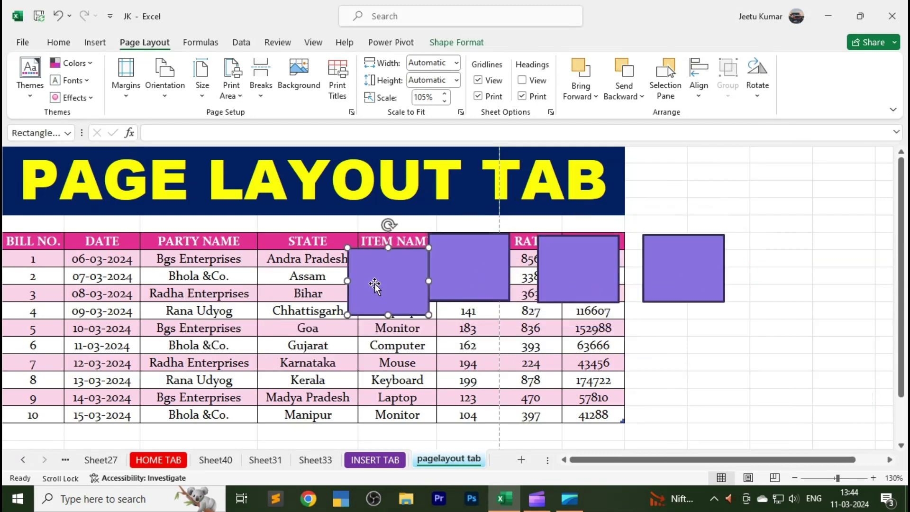
- Group the four remaining rectangles and move the group left so it starts over the STATE column
left_click(461, 266, "shift")
left_click(590, 285, "shift")
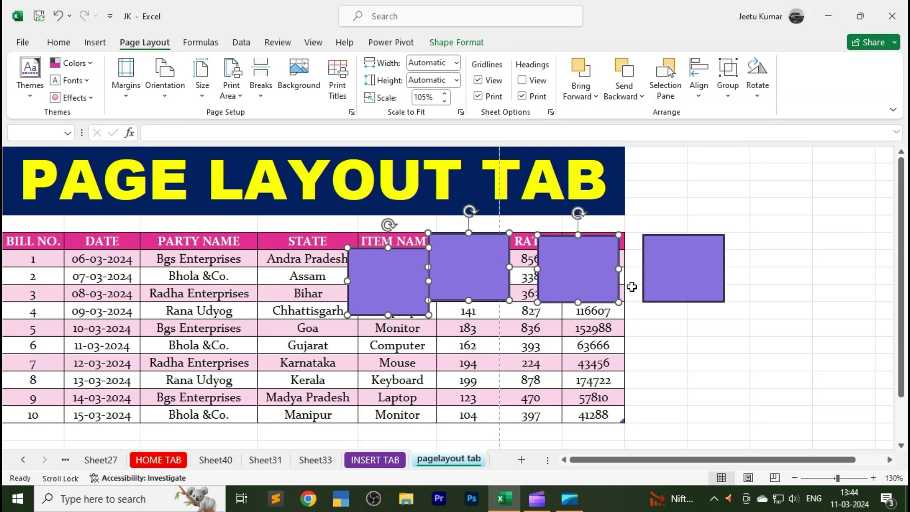
left_click(671, 281, "shift")
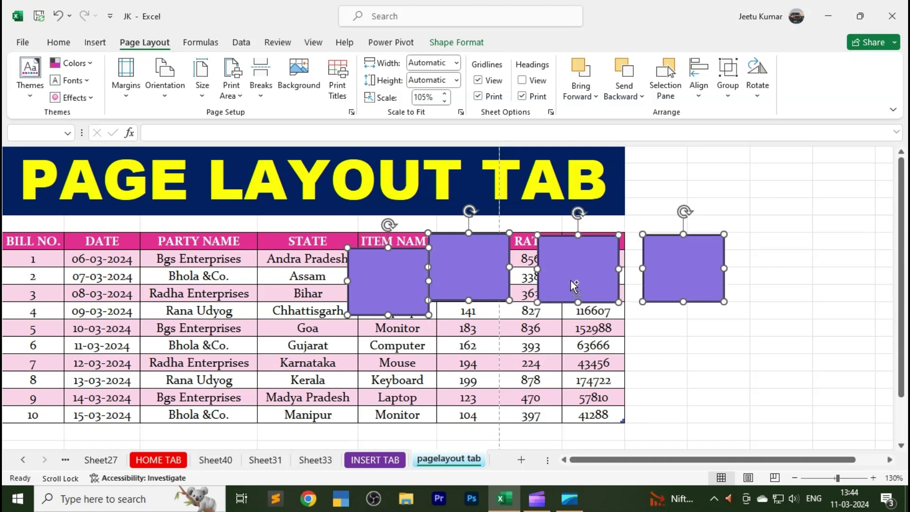
left_click(728, 88)
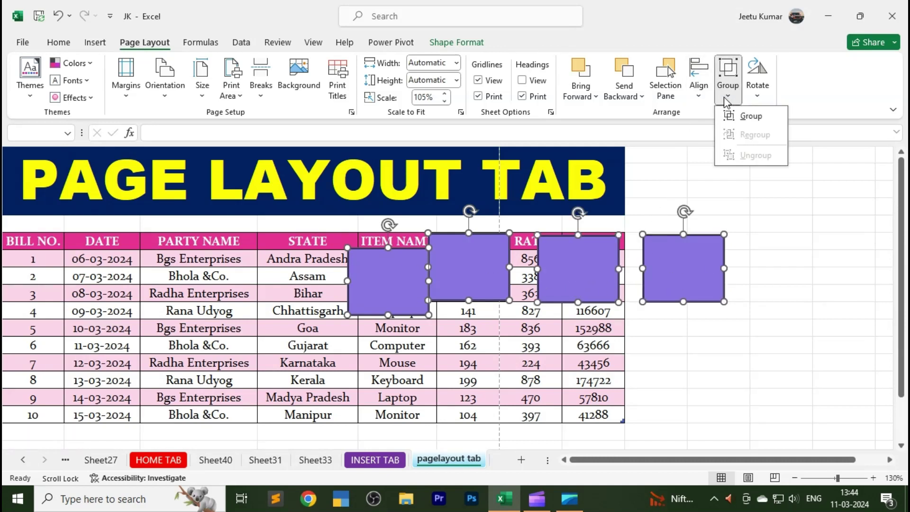
left_click(749, 116)
left_click_drag(701, 262, 667, 265)
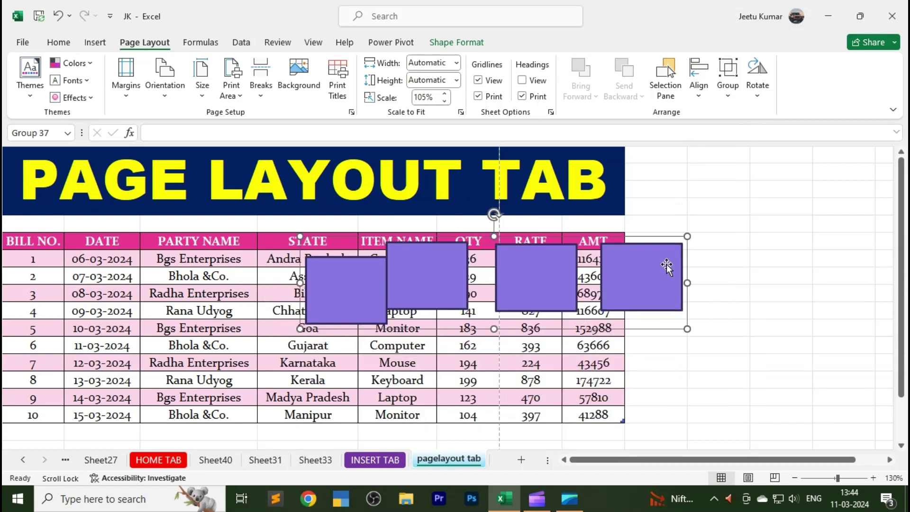
- Ungroup the four rectangles and move only the STATE column's rectangle slightly up and to the left
left_click(729, 97)
left_click(746, 157)
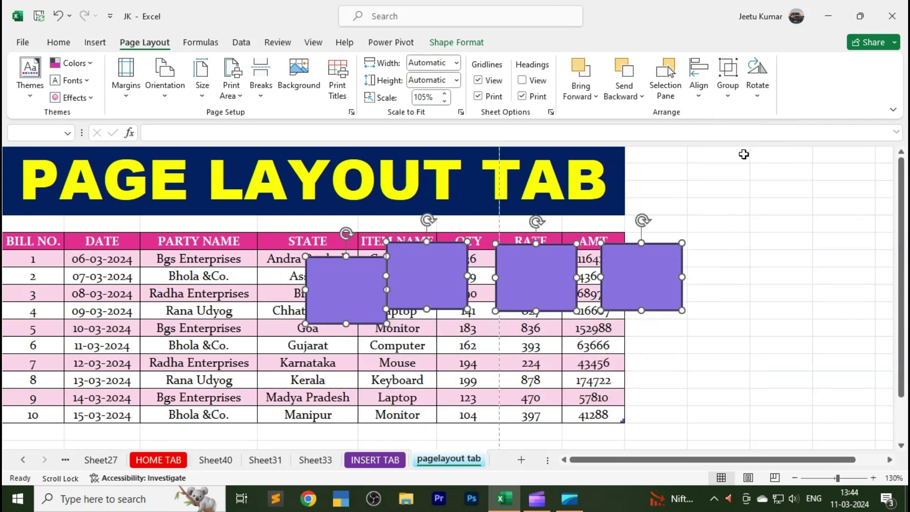
left_click(747, 265)
left_click(365, 280)
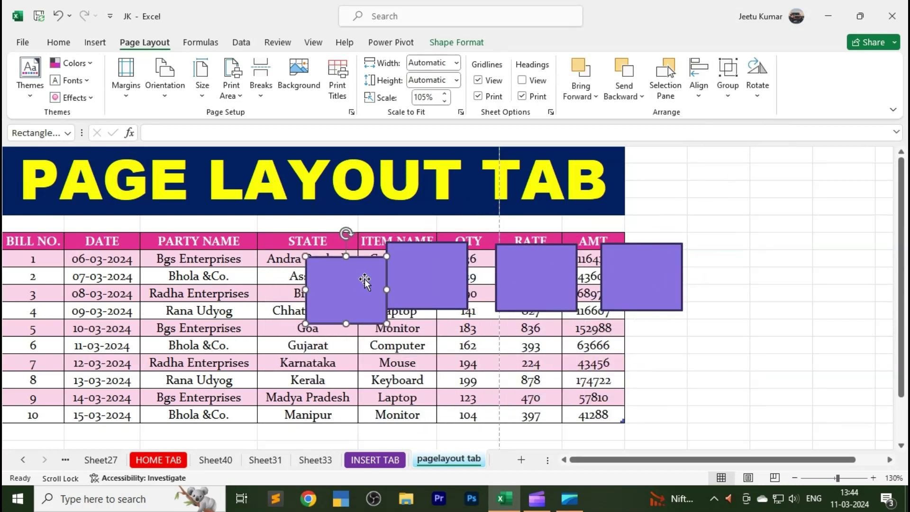
left_click_drag(364, 302, 342, 290)
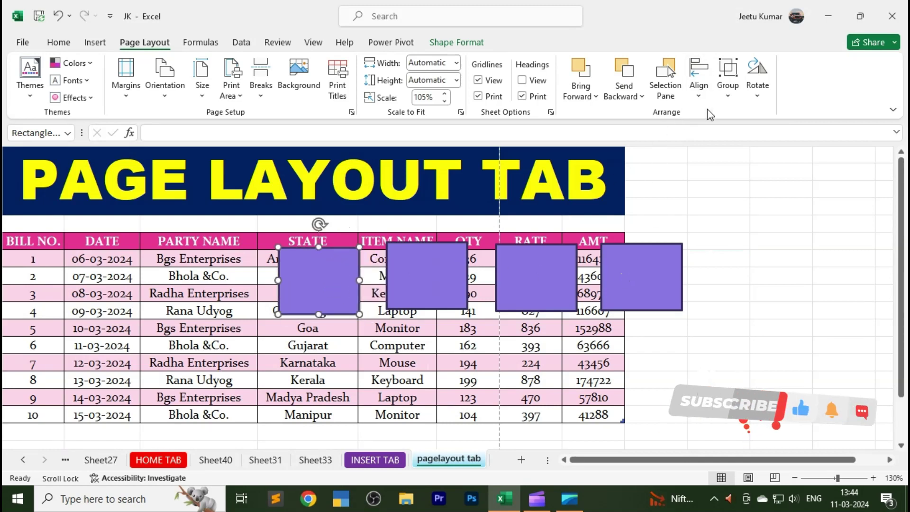
- Regroup the four rectangles, and shift and stretch the group slightly to the right
left_click(728, 92)
left_click(753, 134)
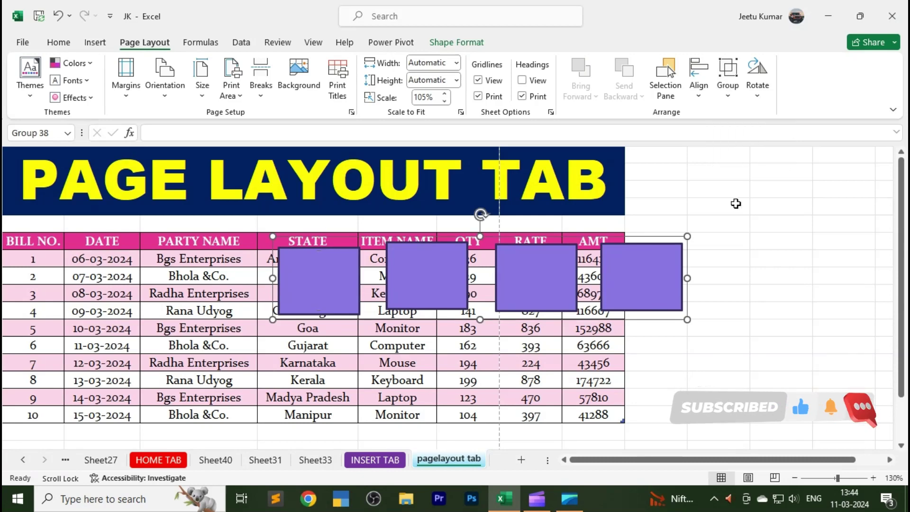
left_click_drag(649, 294, 700, 258)
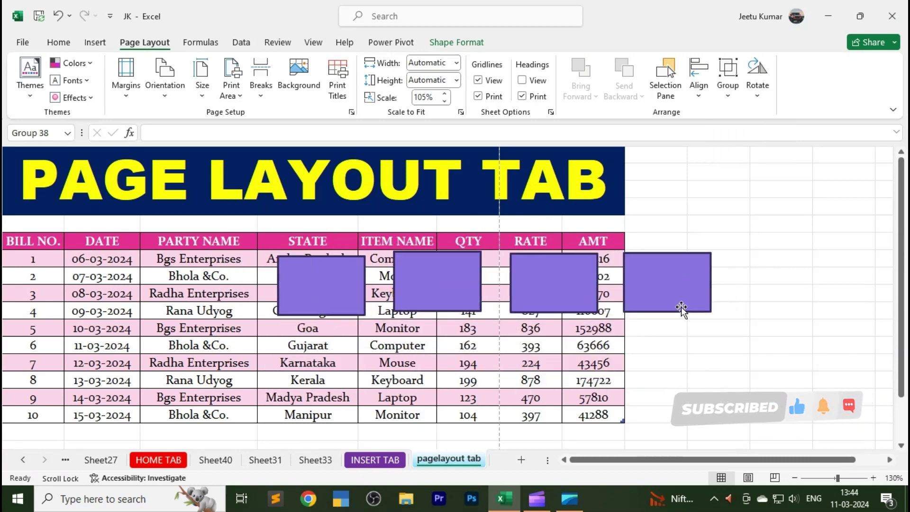
- Ungroup the regrouped rectangles into separate shapes and clear the selection
left_click(767, 289)
left_click(673, 279)
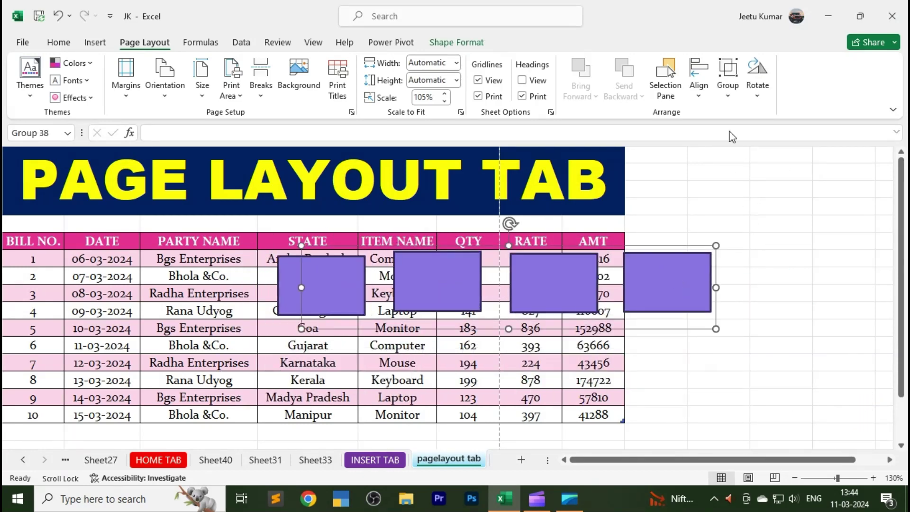
left_click(727, 95)
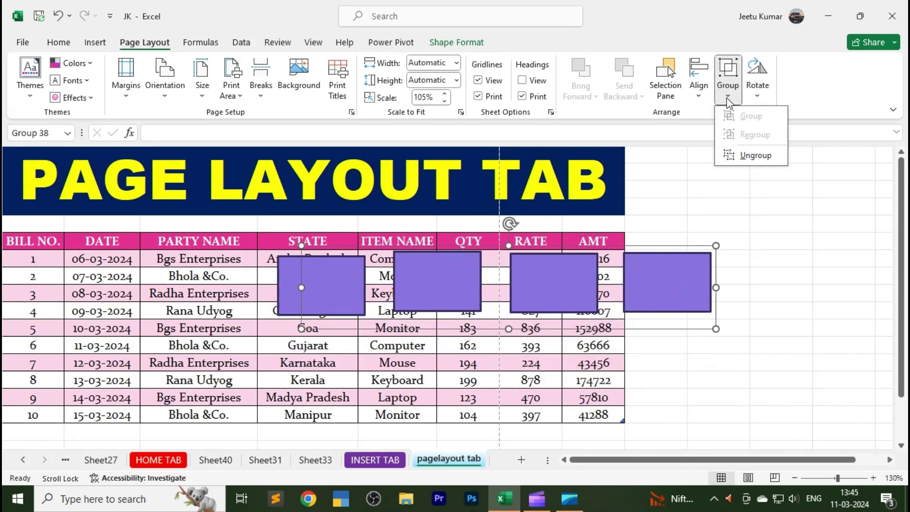
left_click(755, 155)
left_click(728, 276)
- Open More Rotation Options for the rectangle beyond the AMT column and move that rectangle over the QTY column
left_click(649, 282)
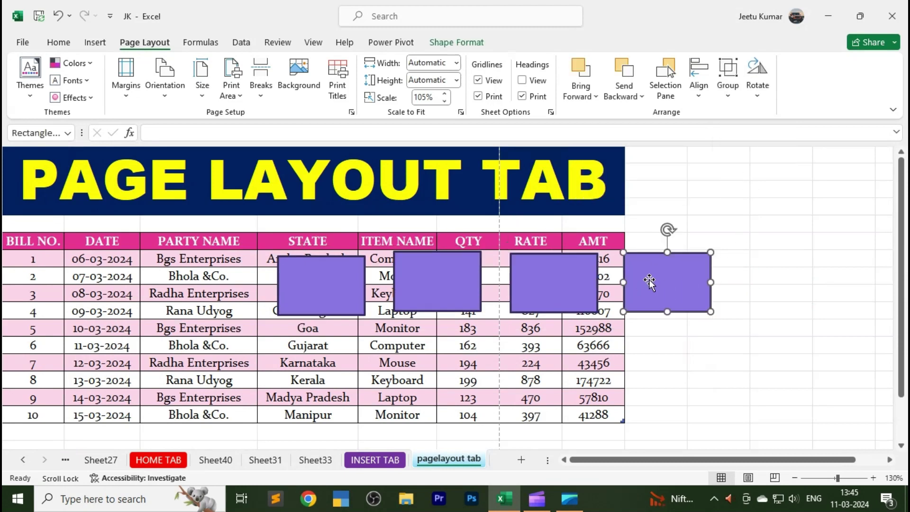
left_click(760, 100)
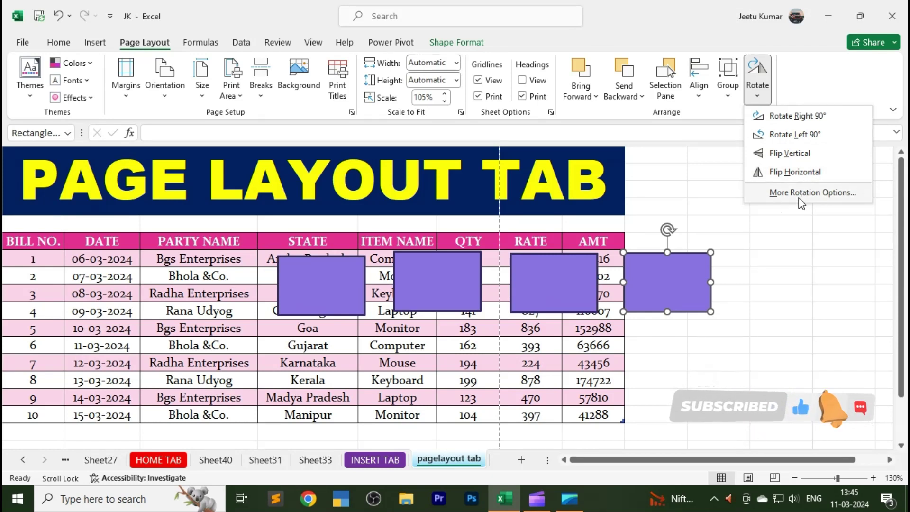
left_click(831, 195)
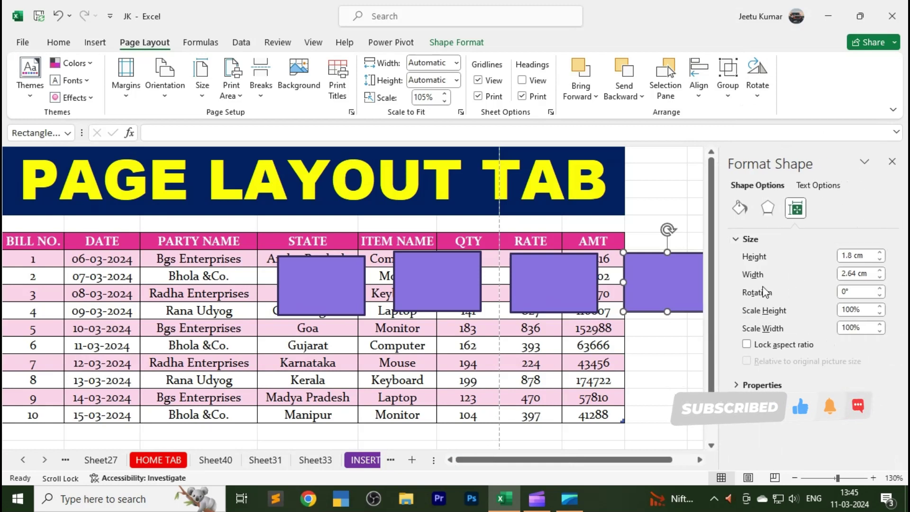
left_click_drag(656, 280, 460, 315)
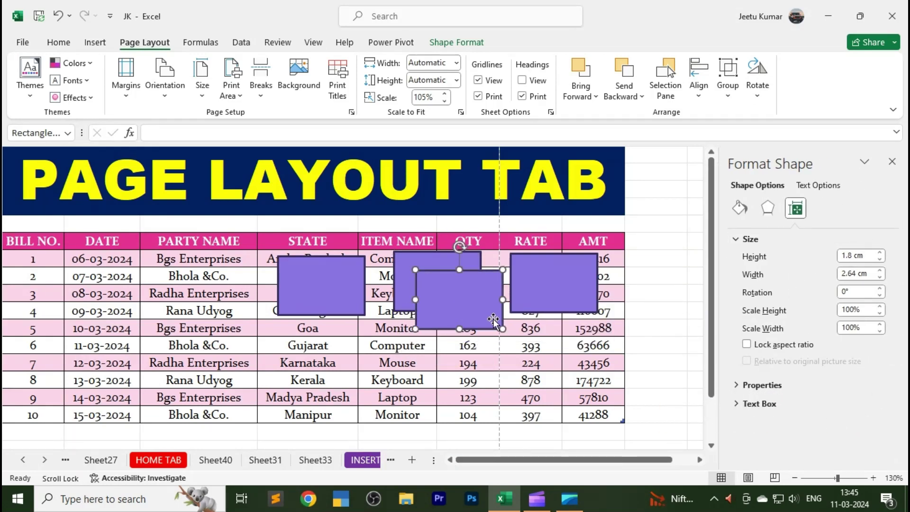
- Set the QTY column rectangle's height to 2.5 cm and its width to 3.3 cm
left_click(880, 253)
left_click(880, 253)
left_click(879, 252)
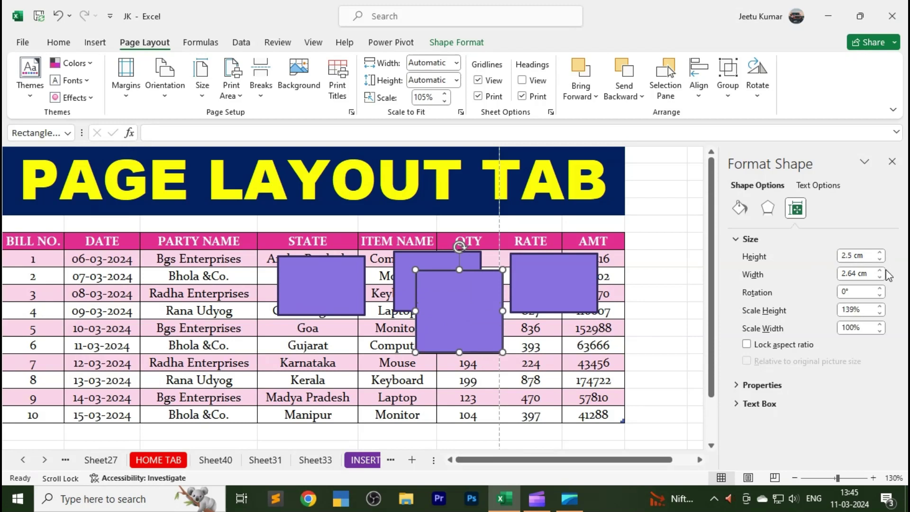
left_click(880, 271)
left_click(879, 271)
left_click(879, 270)
left_click(879, 271)
left_click(880, 271)
left_click(879, 270)
left_click(880, 270)
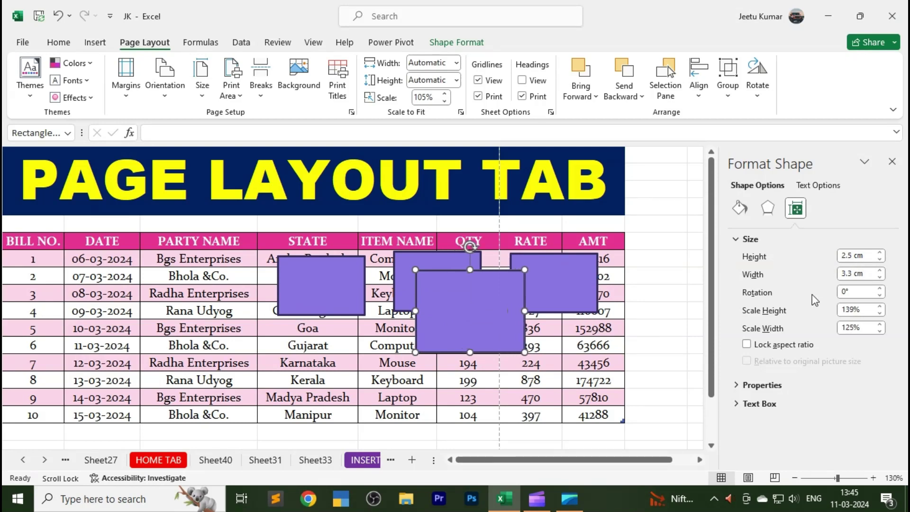
- Set the enlarged rectangle's rotation to 13°
left_click(880, 289)
left_click(880, 289)
left_click(879, 288)
left_click(879, 288)
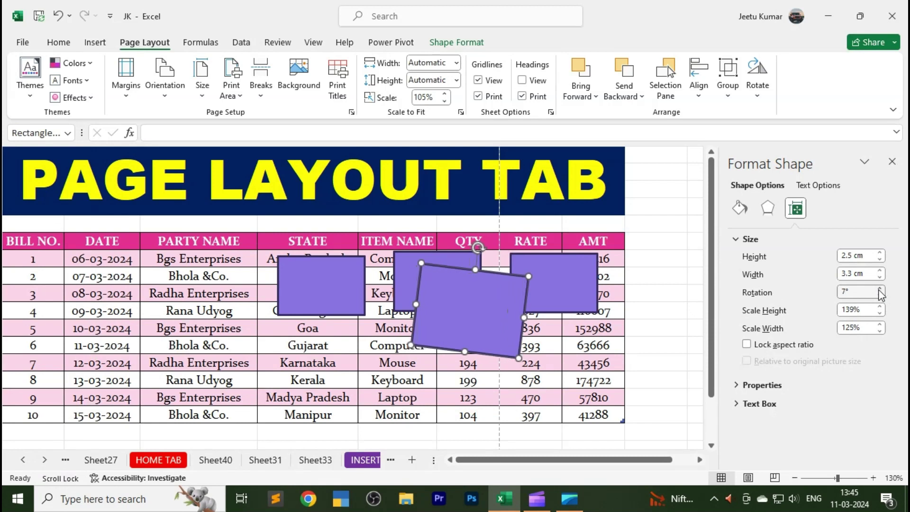
left_click(879, 288)
left_click(879, 289)
left_click(879, 289)
left_click(879, 289)
left_click(879, 288)
left_click(879, 289)
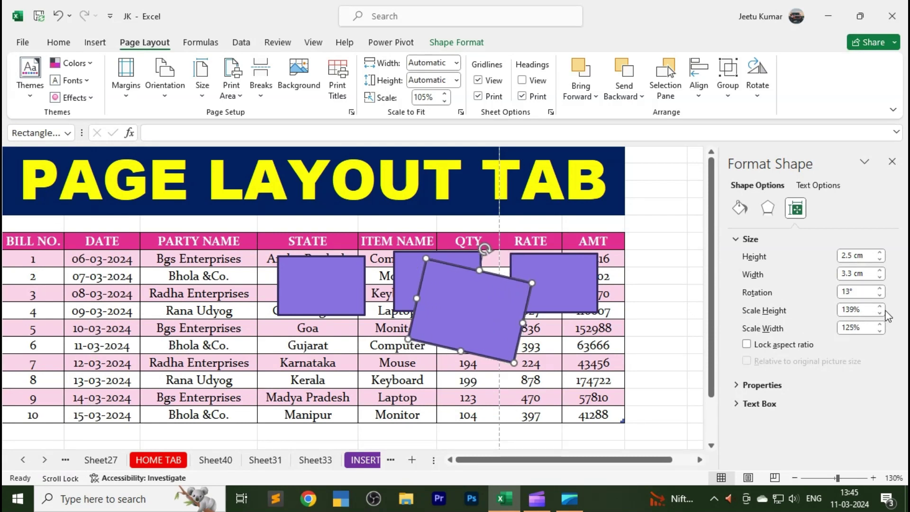
- Set the rotated rectangle's scale height to 144% and its scale width to 140%
left_click(880, 307)
left_click(880, 307)
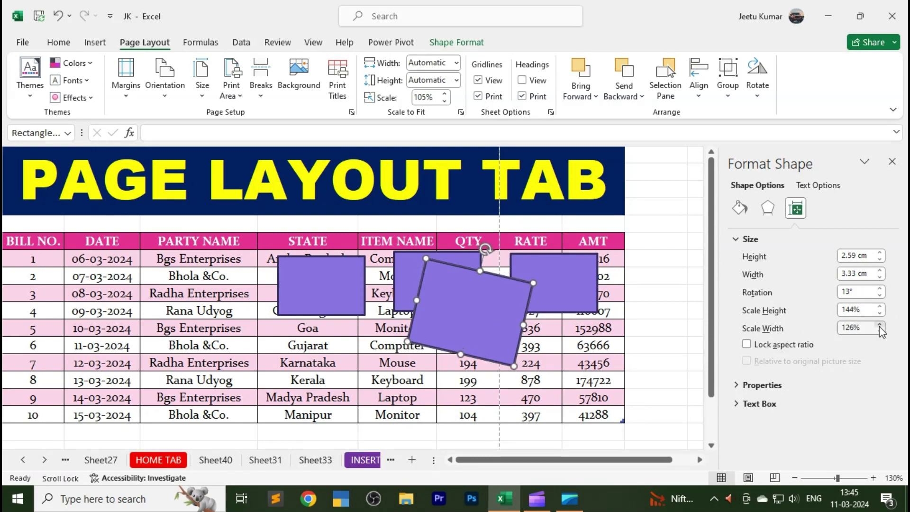
left_click(880, 325)
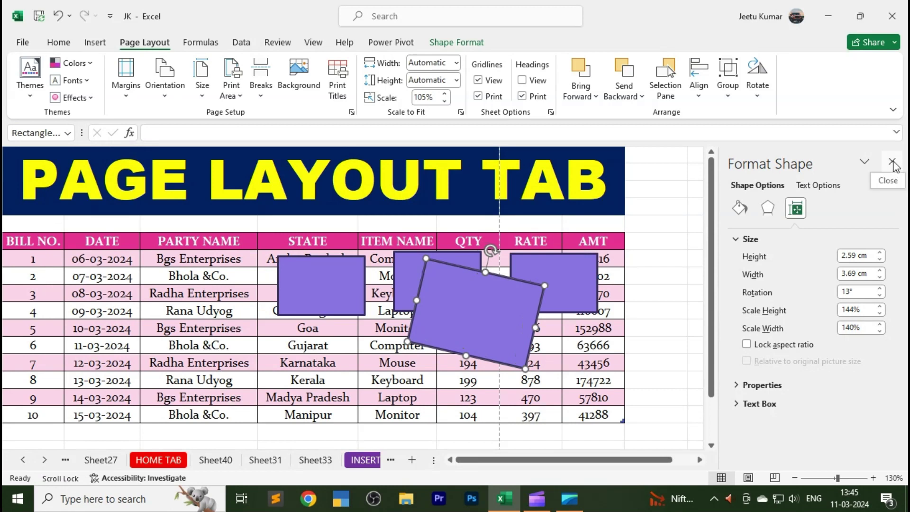
- Close the shape formatting options and move the rotated rectangle to the end of the row beside the AMT column
left_click(892, 162)
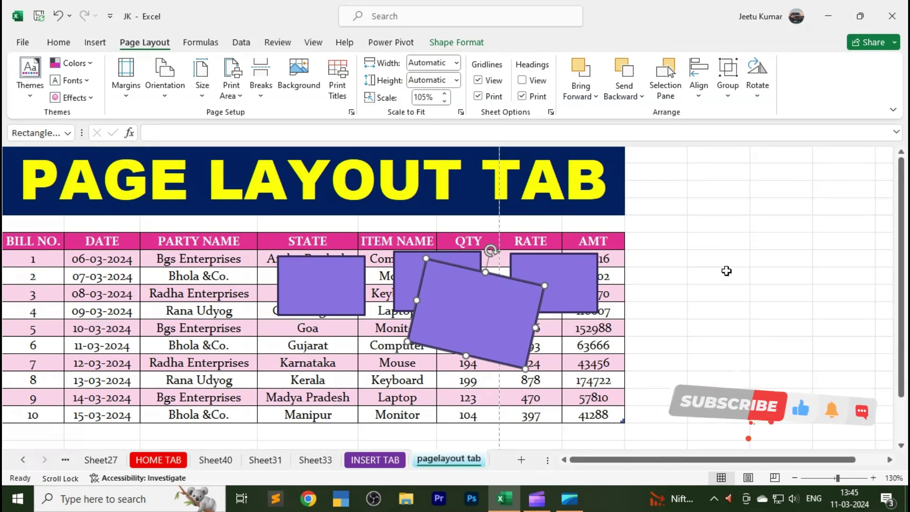
left_click_drag(493, 320, 690, 319)
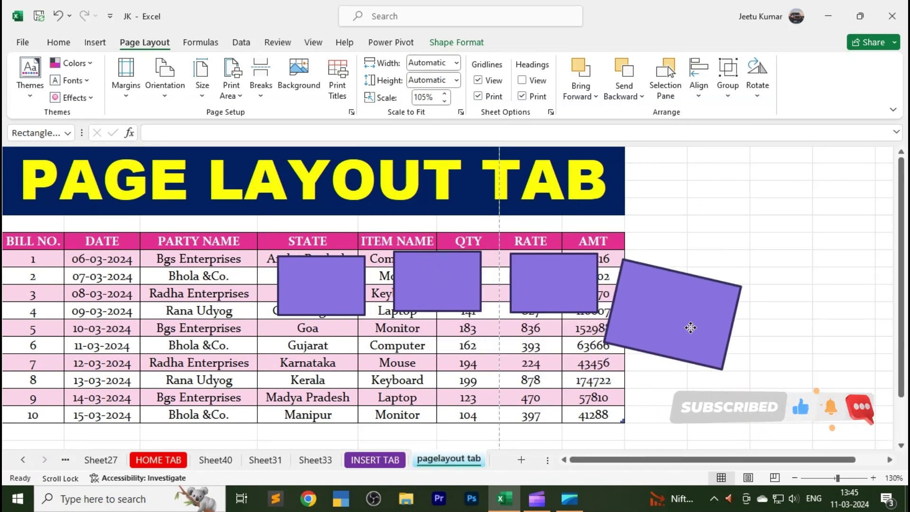